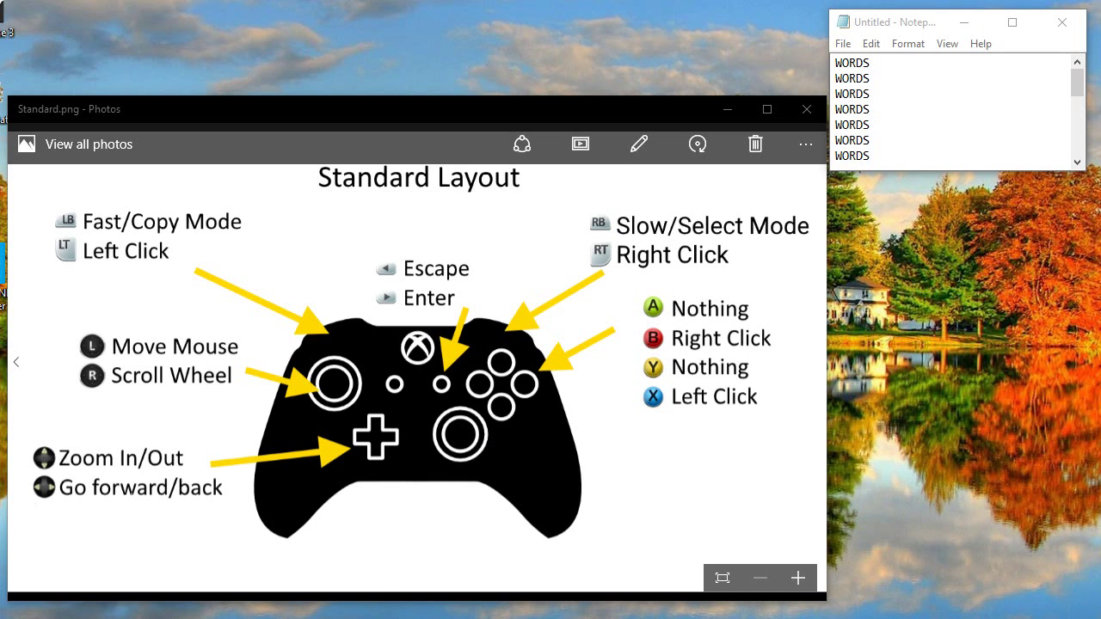
Move the JoyToKey window left, over the Photos Standard Layout controller image.
drag(762, 44, 416, 97)
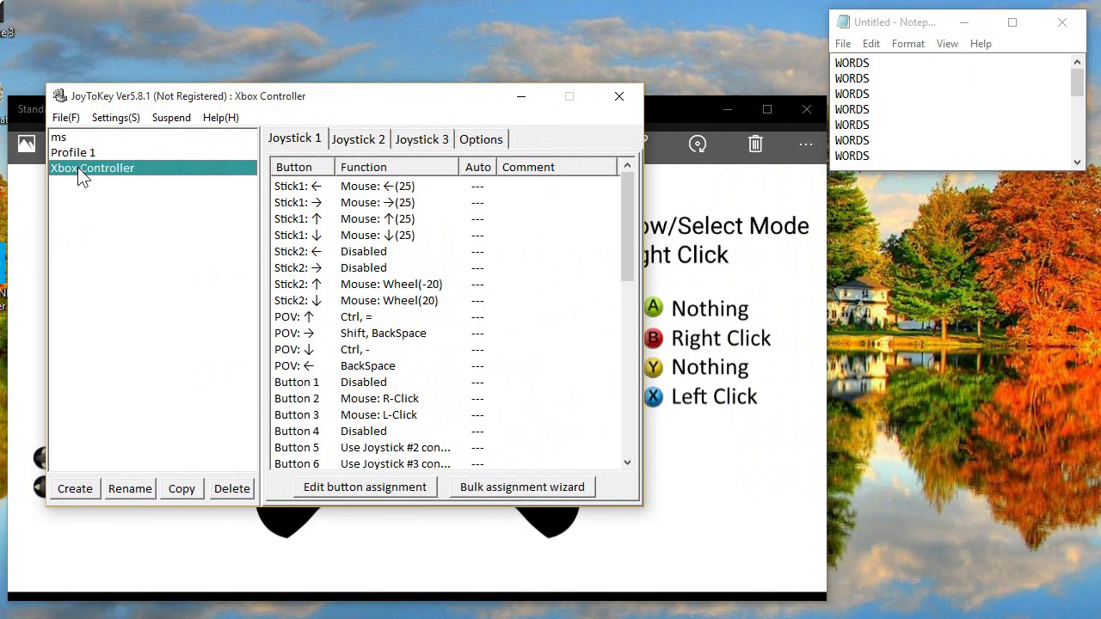
Cycle through the Joystick 1, 2 and 3 mapping sets of the Xbox Controller profile.
click(370, 139)
click(414, 143)
click(292, 141)
click(375, 140)
click(430, 139)
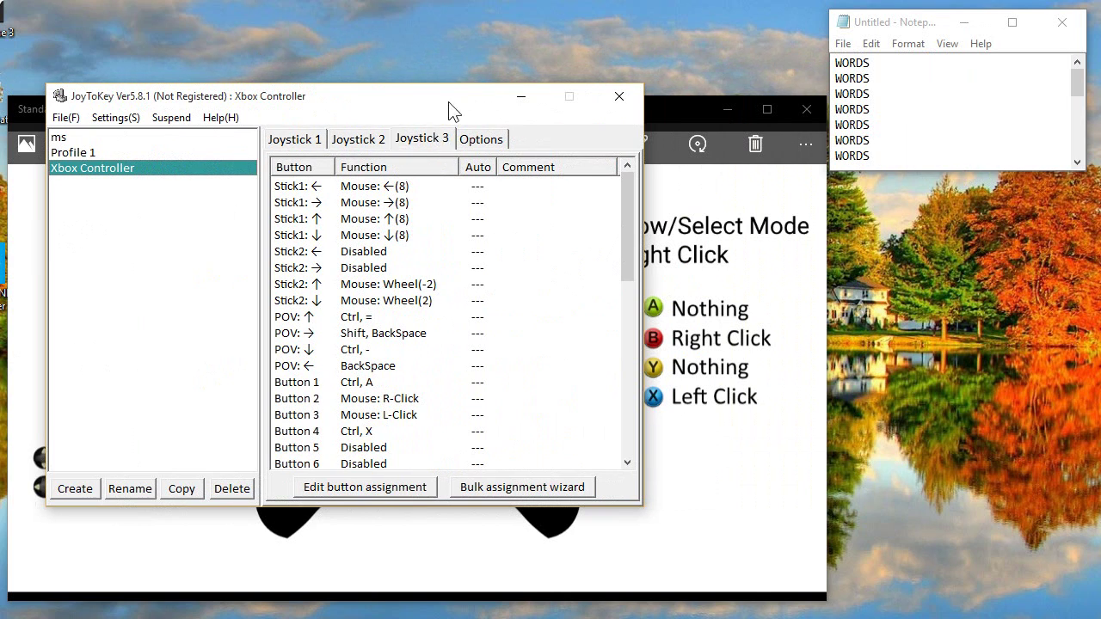
Move JoyToKey lower, recheck Joystick 1 and 2, then minimize it to reveal Photos.
drag(442, 109, 567, 150)
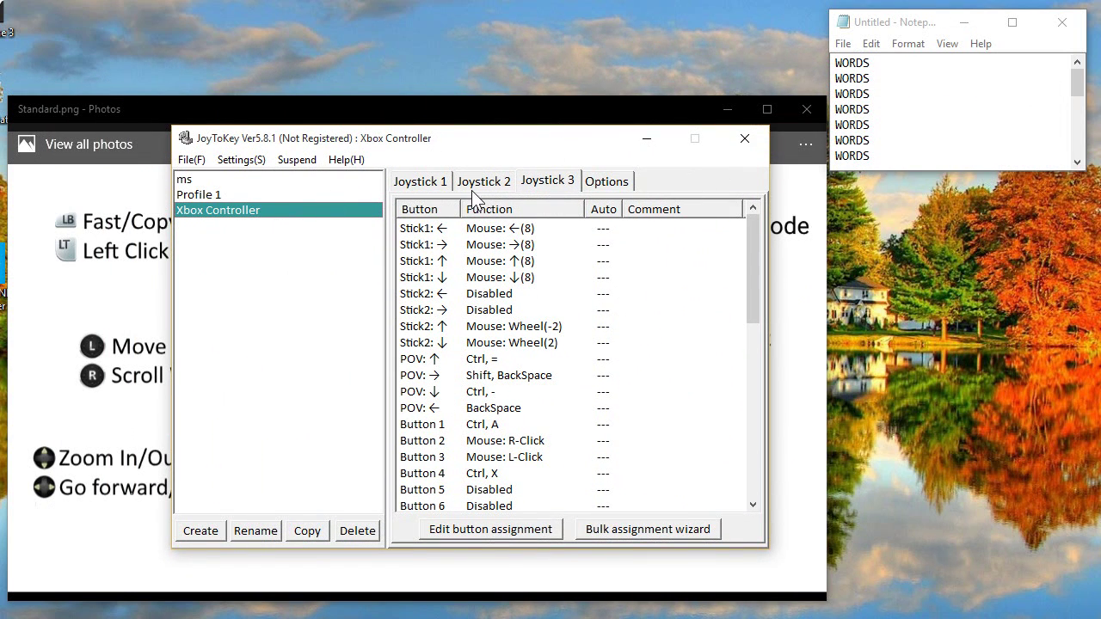
click(435, 184)
click(496, 182)
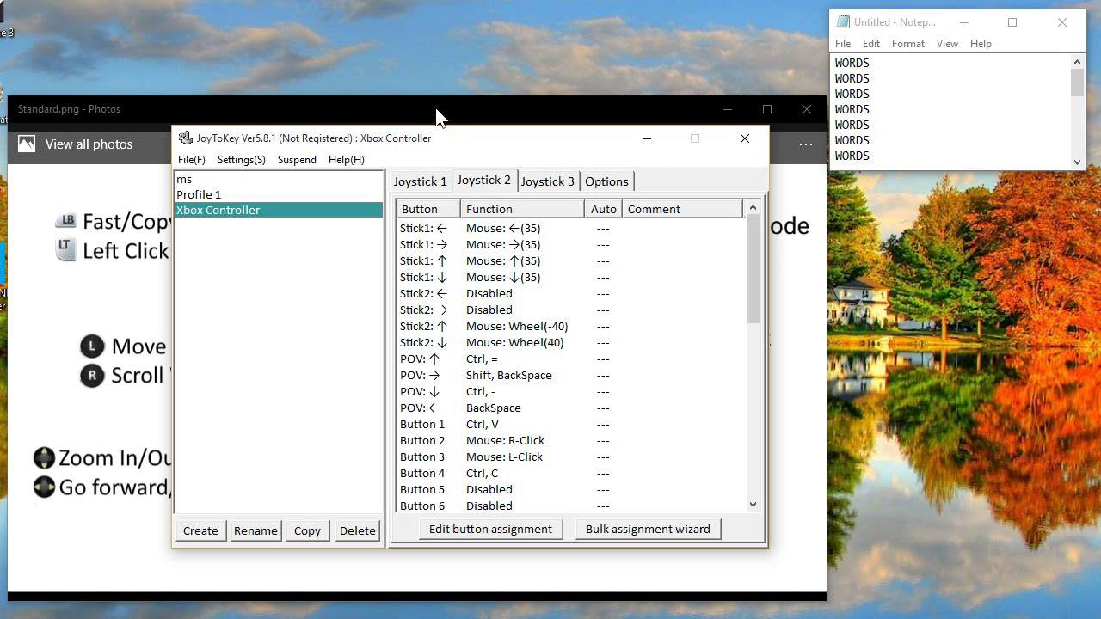
click(645, 142)
click(889, 327)
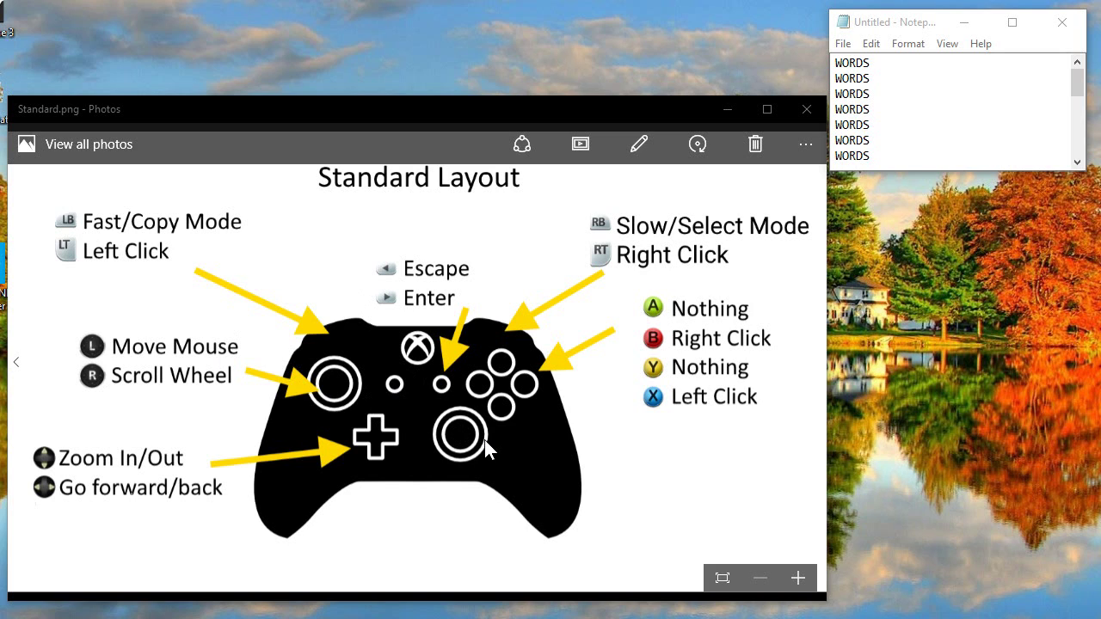
click(891, 138)
scroll(890, 137, down, 3)
scroll(891, 138, up, 3)
scroll(891, 137, down, 3)
scroll(890, 138, up, 3)
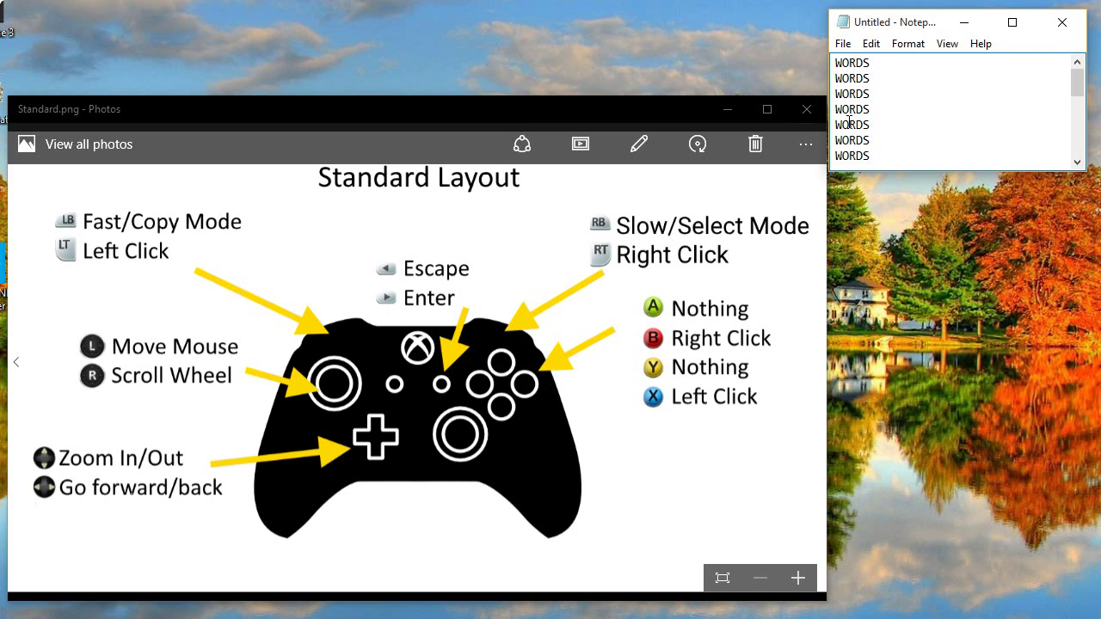
Test selecting and pasting over the WORDS lines in Notepad with the controller.
key(ctrl+a)
key(ctrl+v)
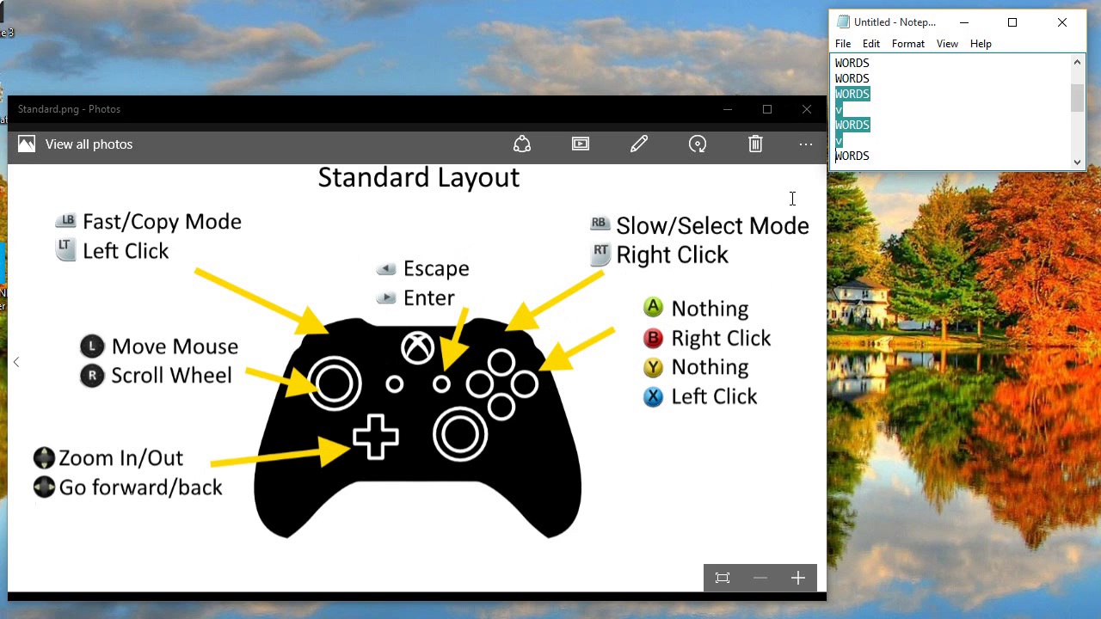
key(ctrl+a)
Test right-clicks on the Photos title bar, image and desktop, then show the Slow/Select Mode map.
right_click(800, 120)
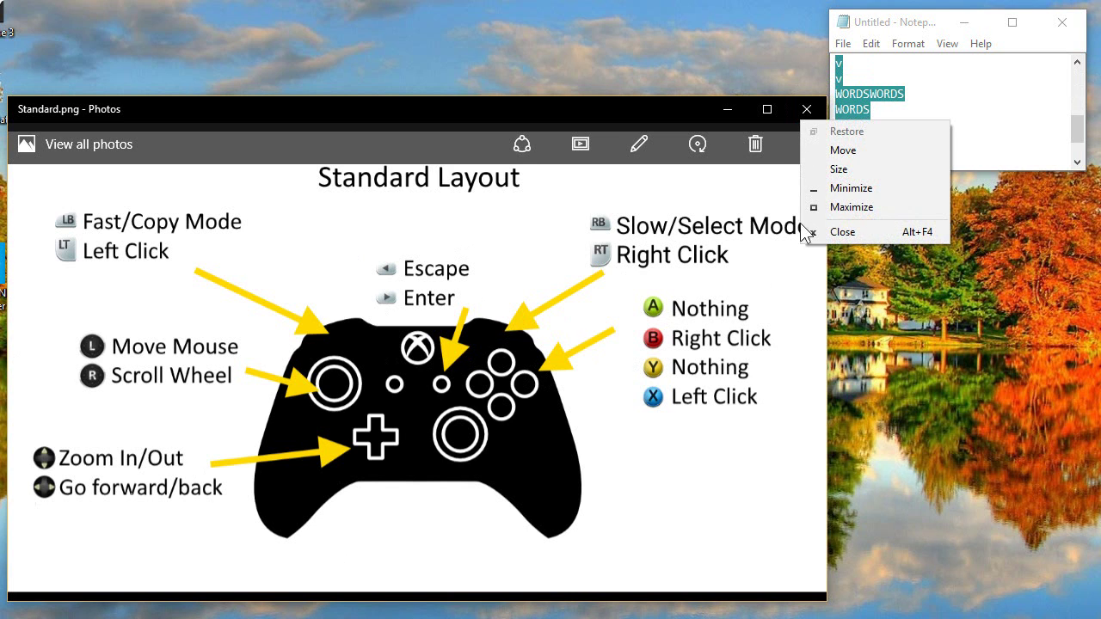
right_click(799, 251)
right_click(910, 248)
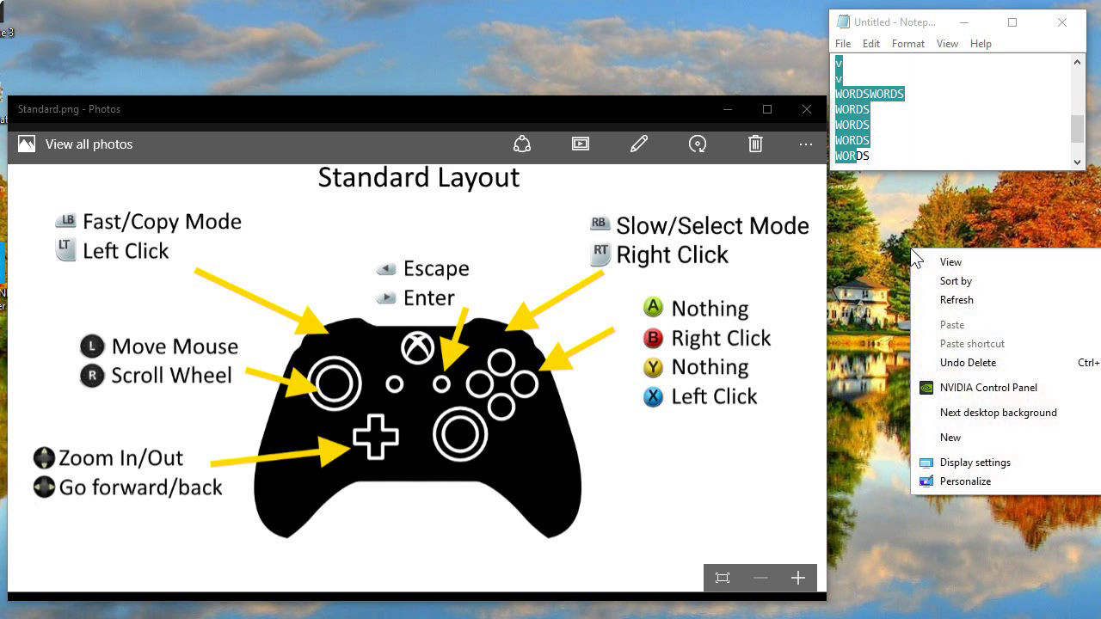
click(785, 258)
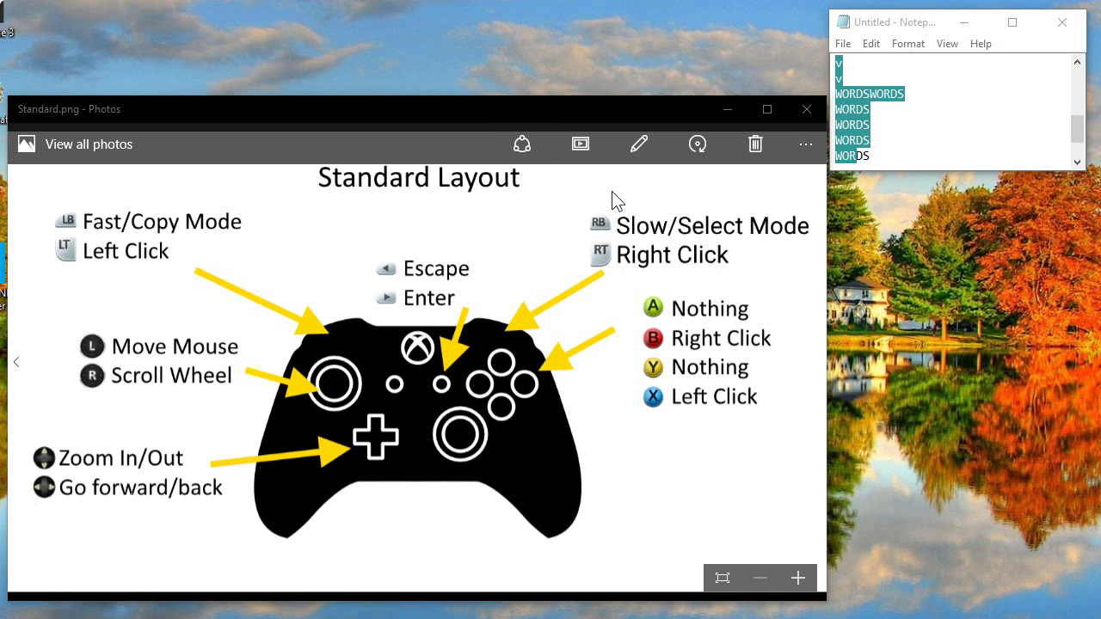
click(18, 369)
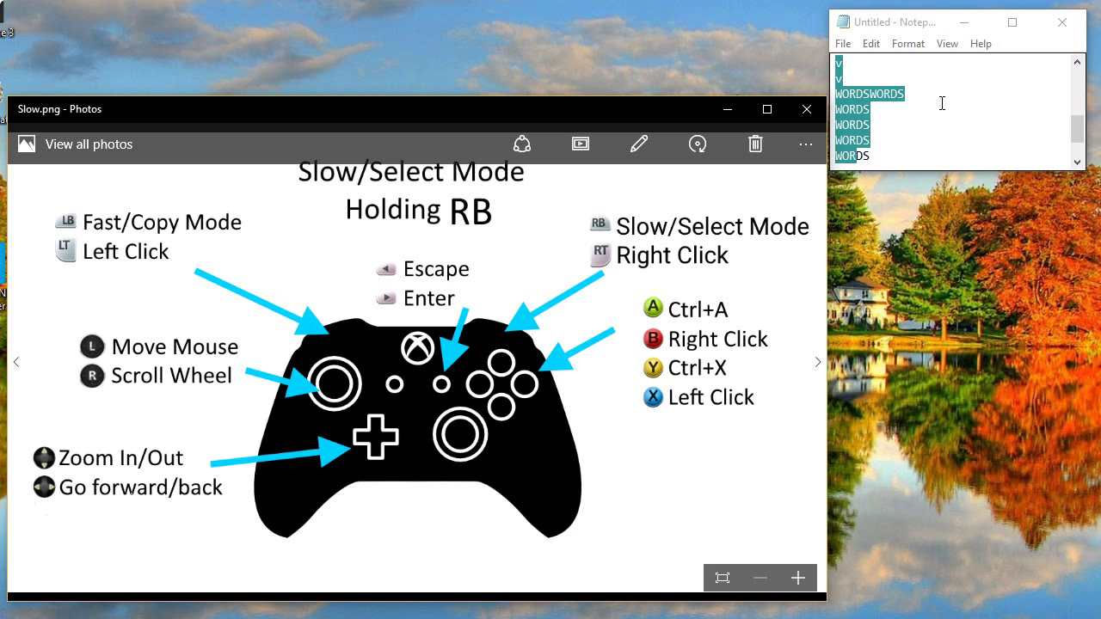
Scroll through Notepad's test text and clear the current selection.
scroll(942, 104, up, 3)
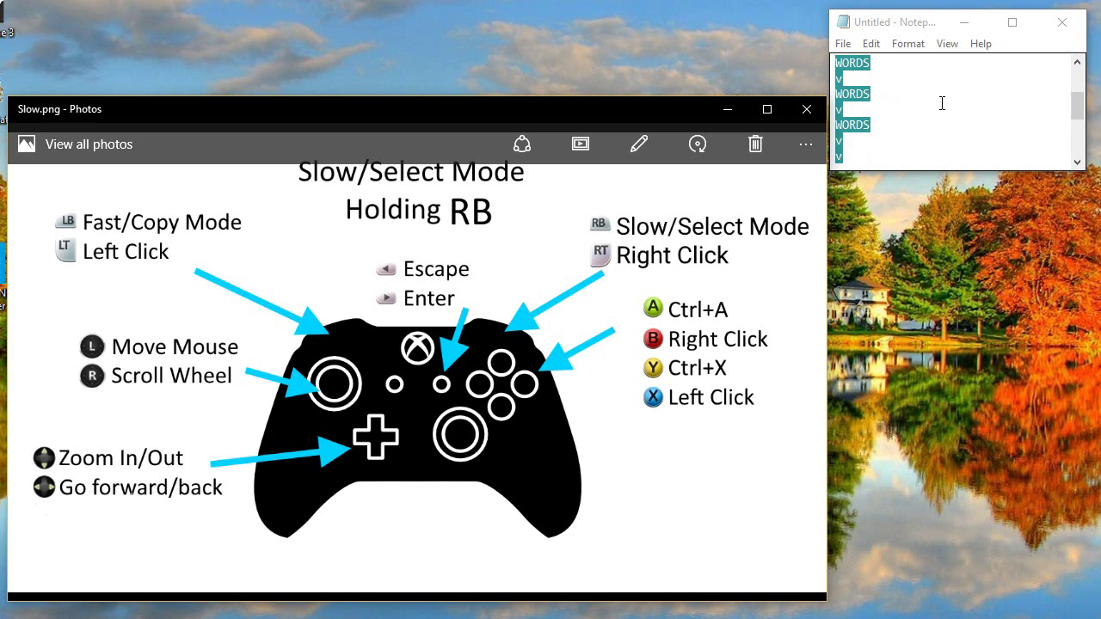
scroll(942, 103, up, 1)
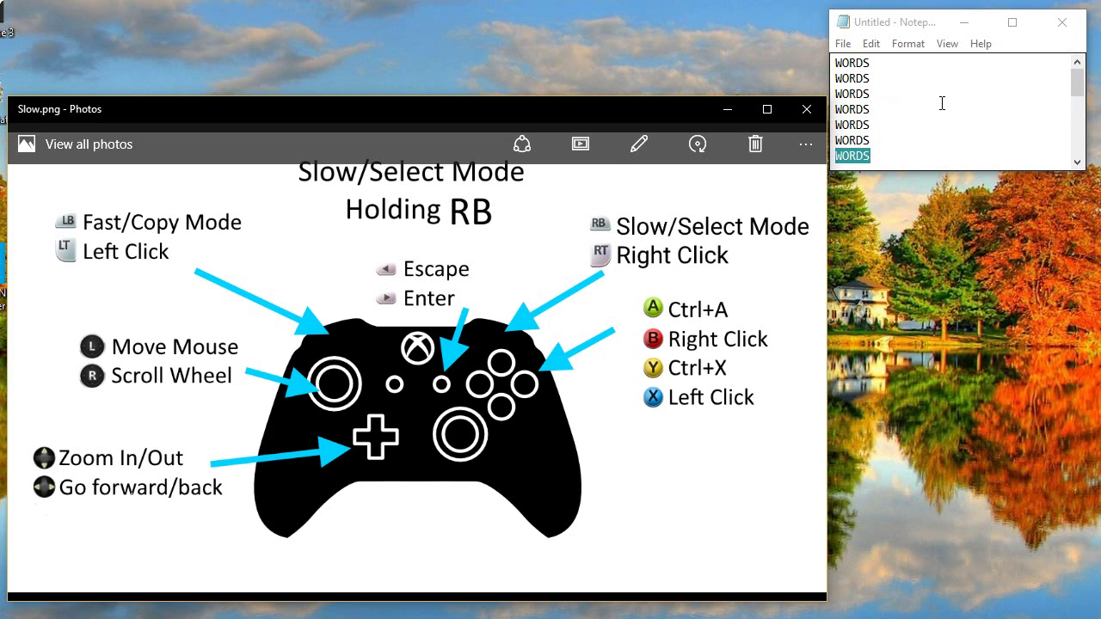
scroll(942, 103, down, 3)
scroll(942, 103, up, 1)
scroll(942, 103, down, 1)
scroll(942, 103, up, 1)
scroll(942, 103, down, 2)
scroll(942, 103, up, 2)
scroll(942, 104, down, 5)
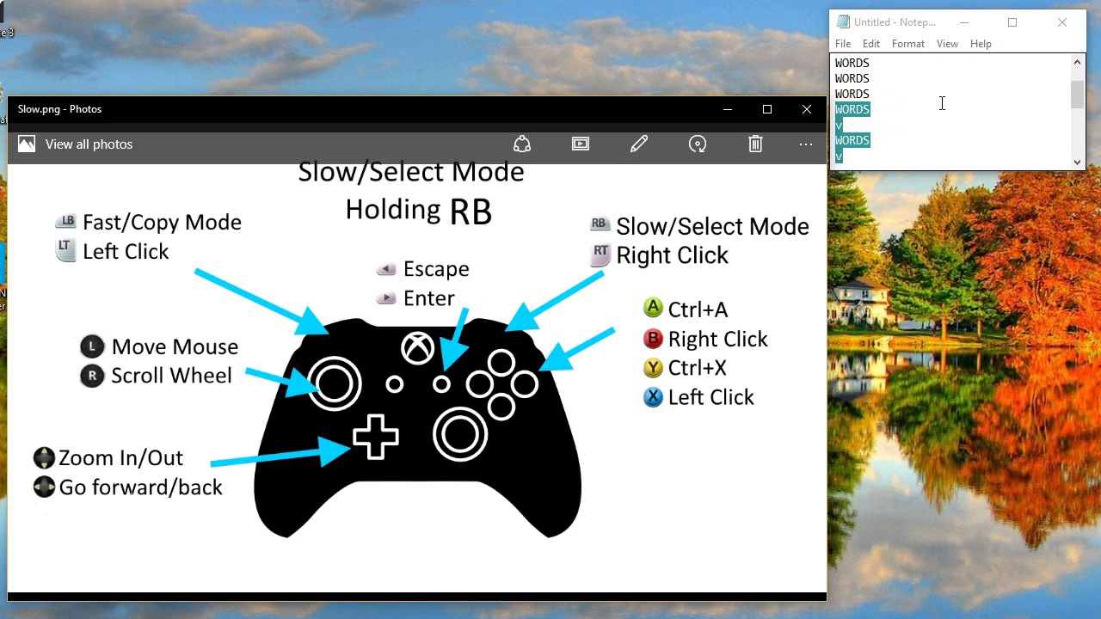
scroll(942, 103, down, 1)
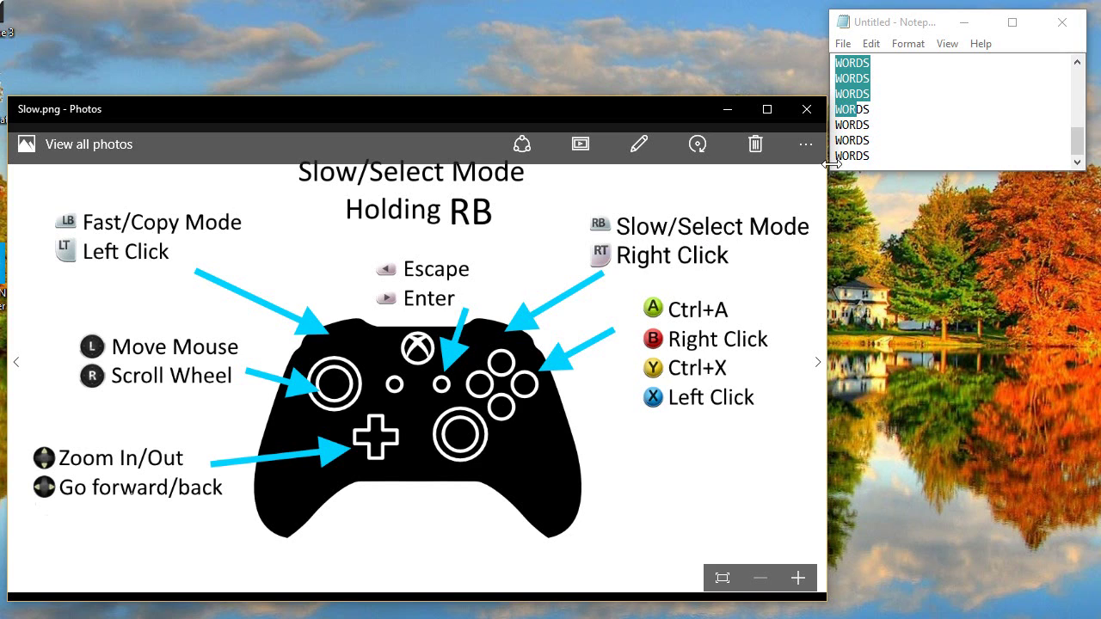
click(920, 149)
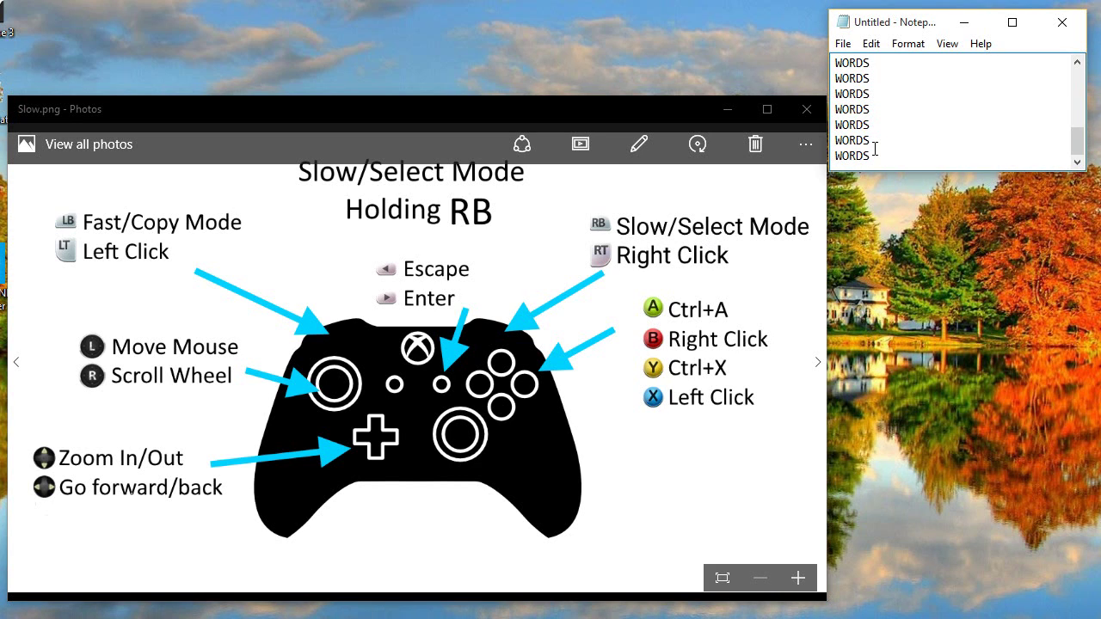
Select all the test text, cut it, then restore the WORDS and v lines.
key(ctrl+a)
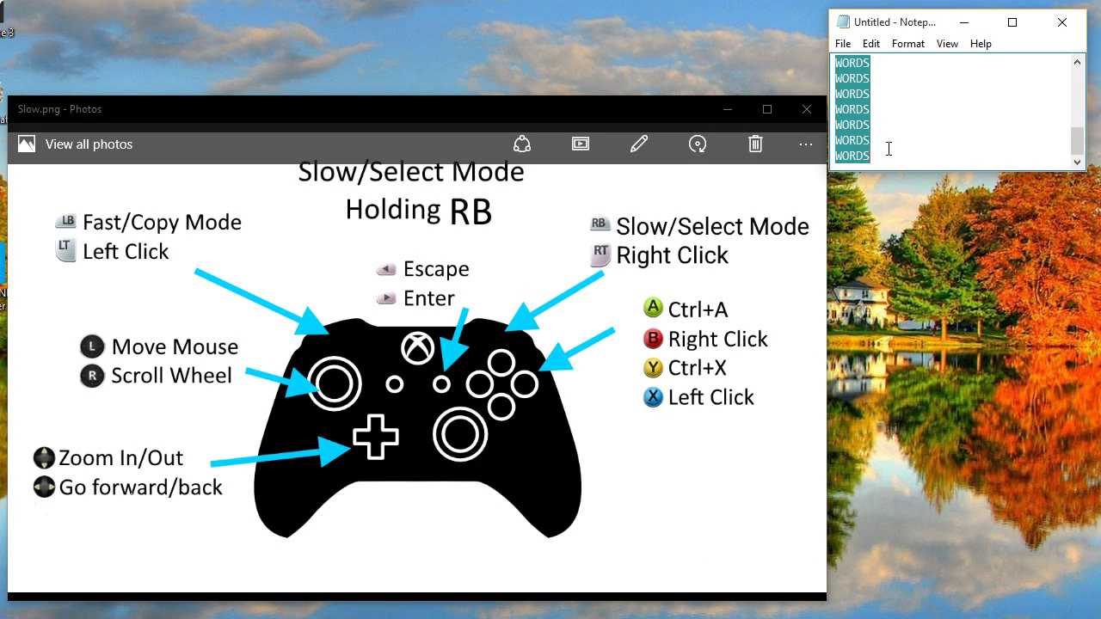
key(ctrl+x)
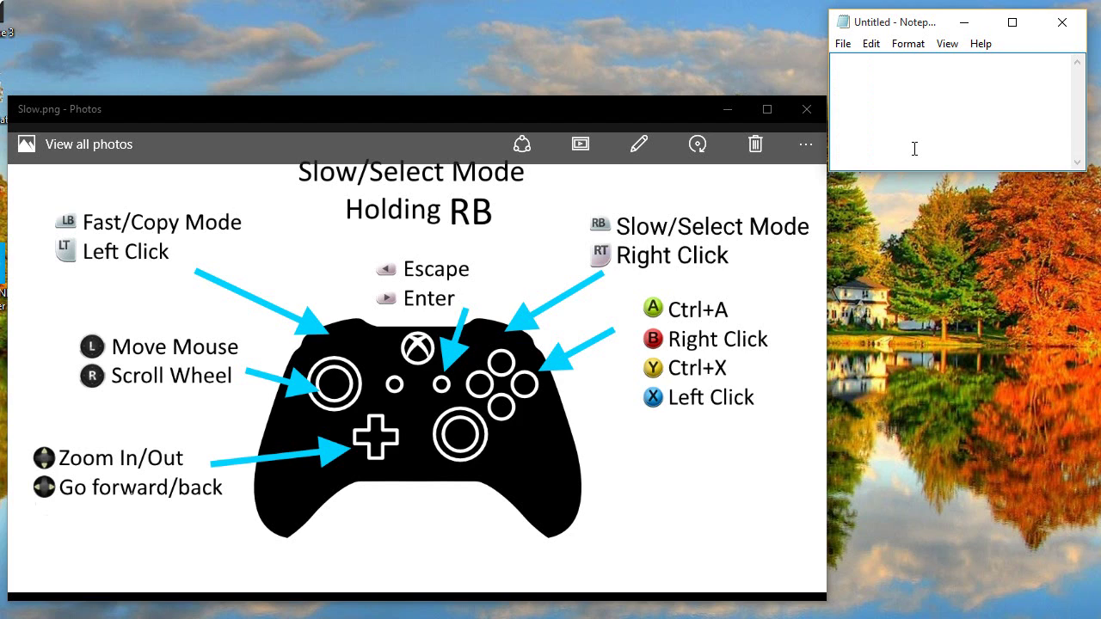
key(ctrl+z)
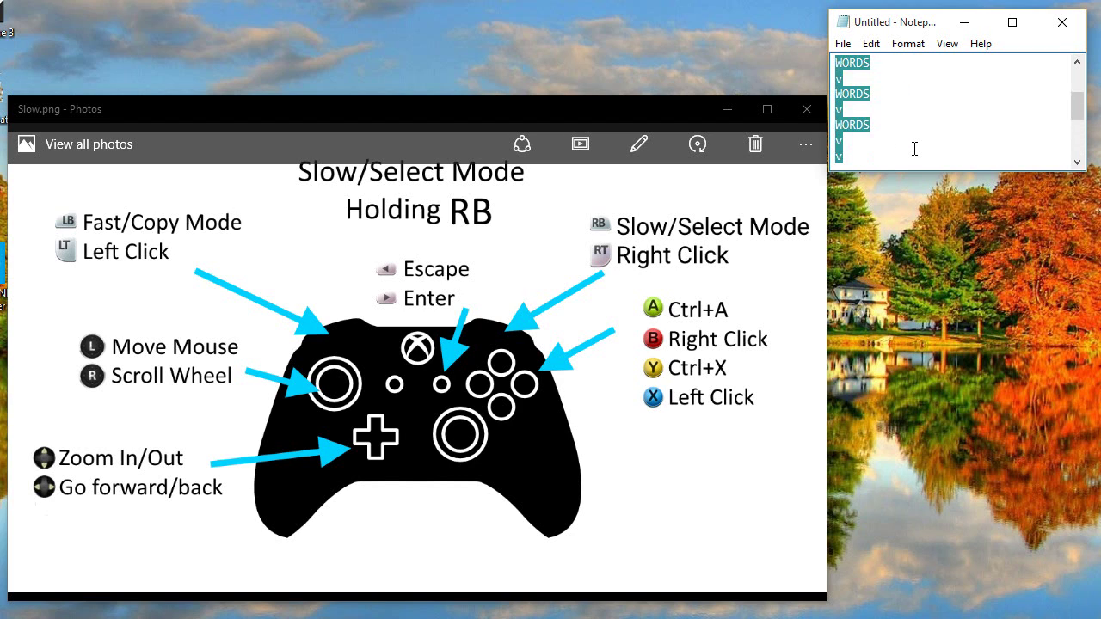
key(ctrl+v)
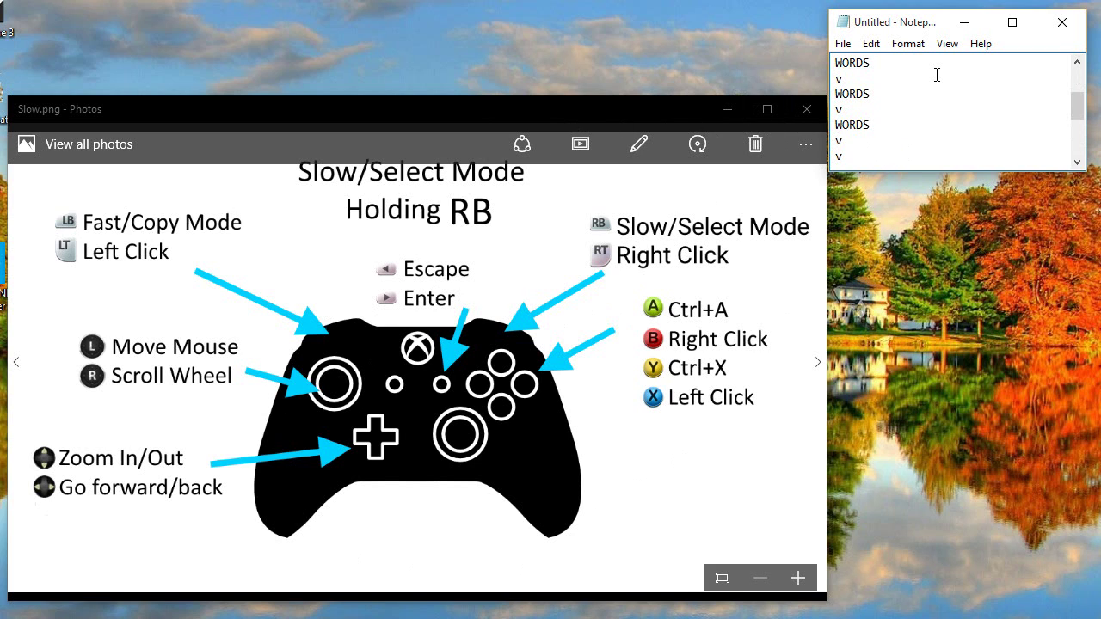
scroll(937, 75, up, 2)
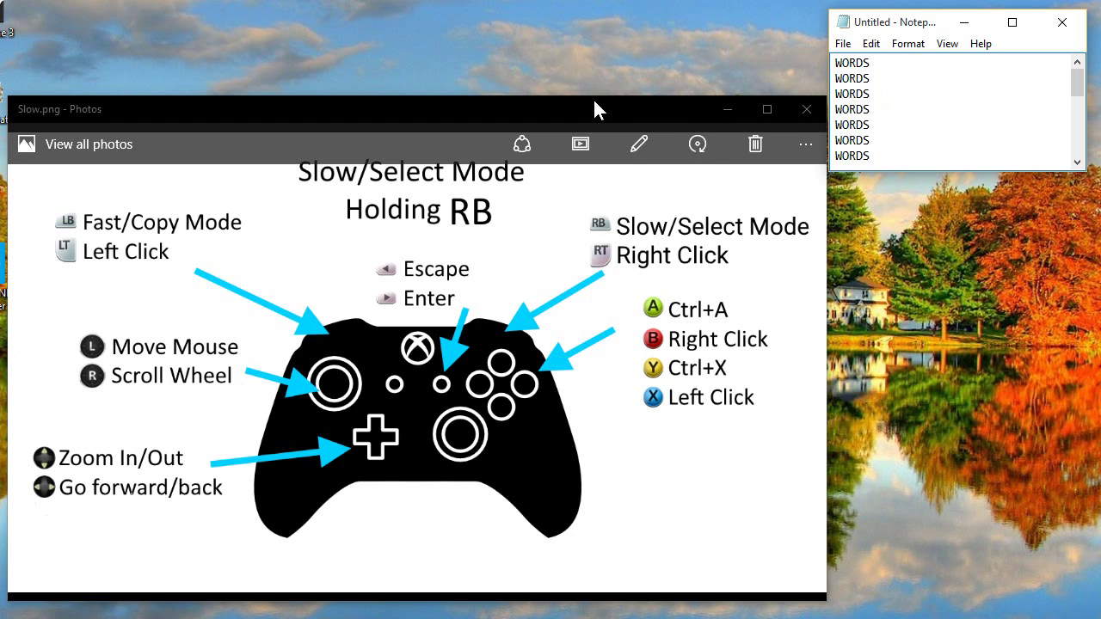
Stretch the Photos window taller and switch to the fast.png Fast/Copy Mode map.
drag(594, 95, 557, 30)
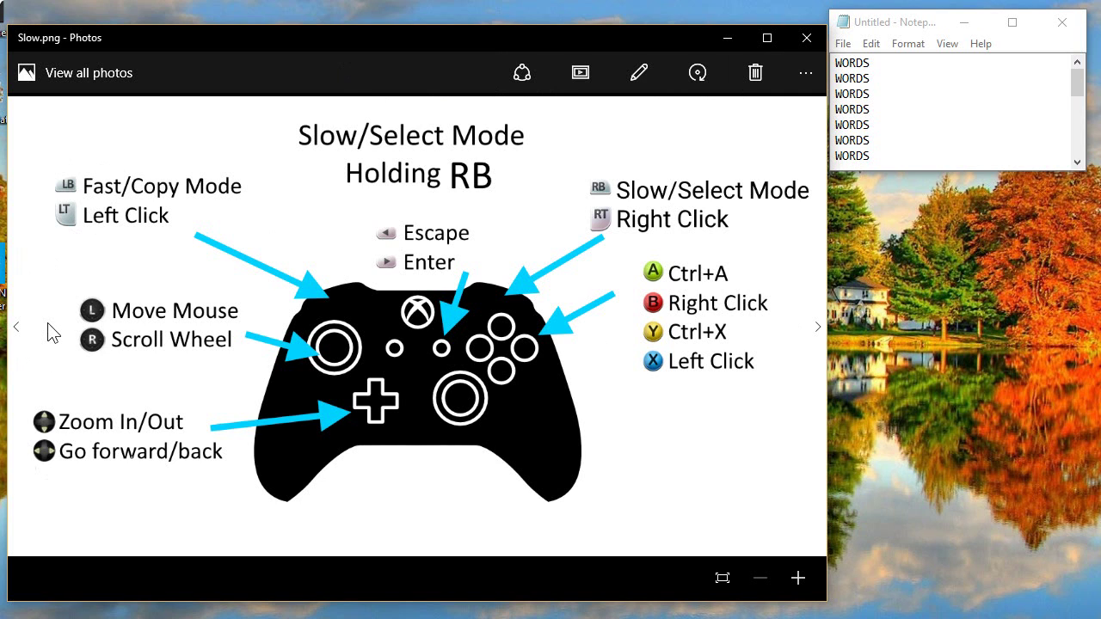
key(Right)
key(Left)
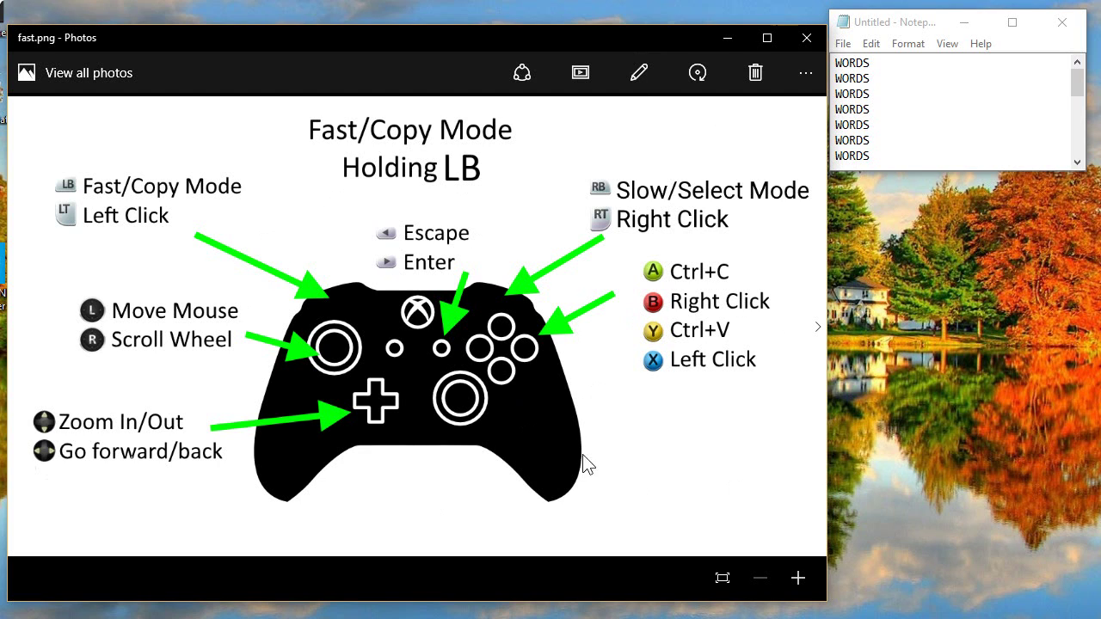
scroll(929, 66, down, 2)
scroll(932, 66, down, 2)
scroll(931, 66, up, 3)
scroll(932, 66, down, 3)
scroll(932, 66, up, 3)
scroll(932, 66, down, 3)
scroll(932, 66, up, 3)
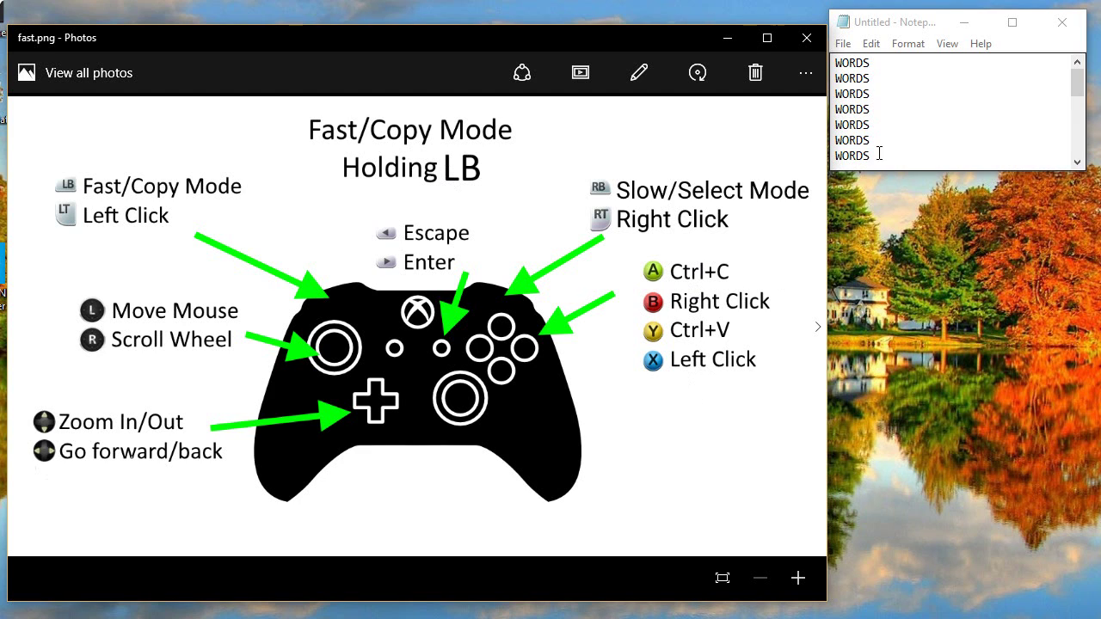
Select the first five WORDS lines in Notepad, then clear the selection.
drag(925, 132, 849, 63)
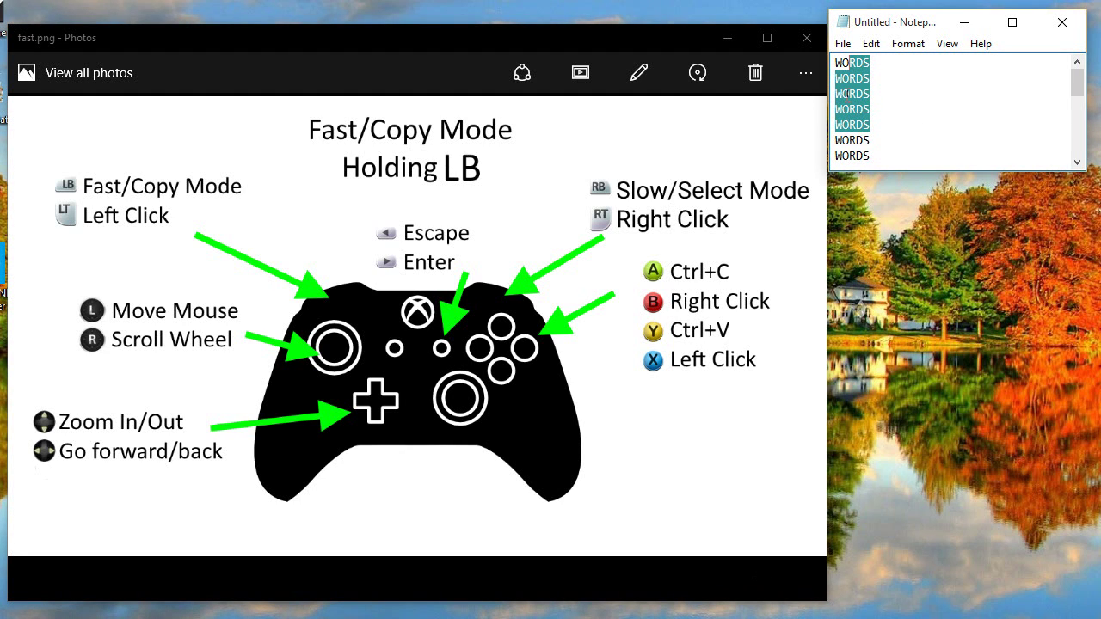
key(ctrl+v)
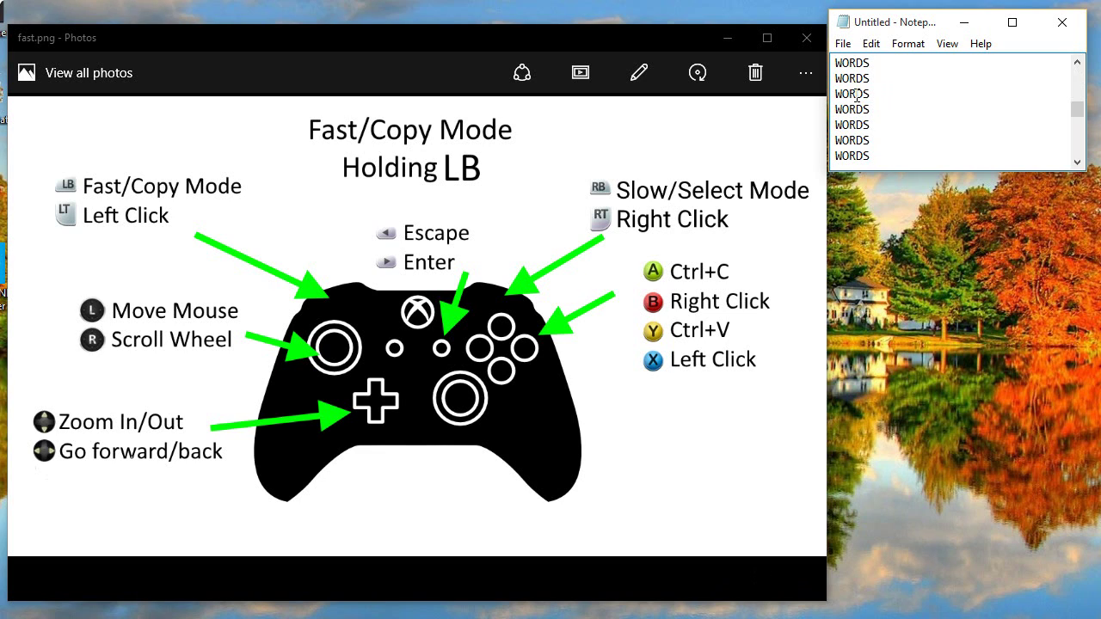
scroll(856, 96, down, 3)
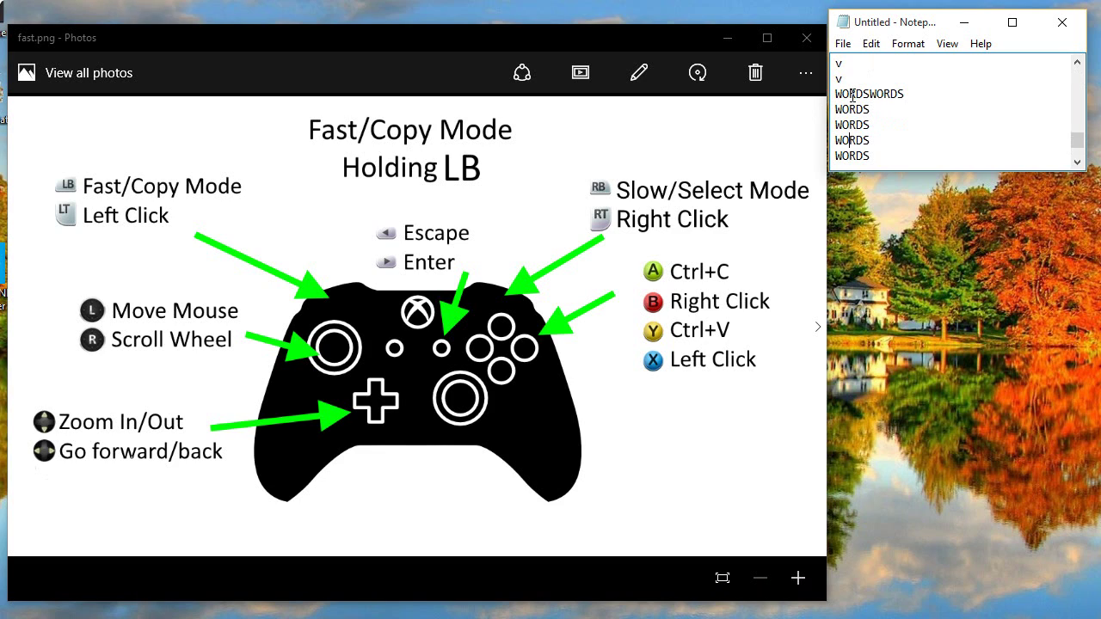
scroll(853, 96, down, 1)
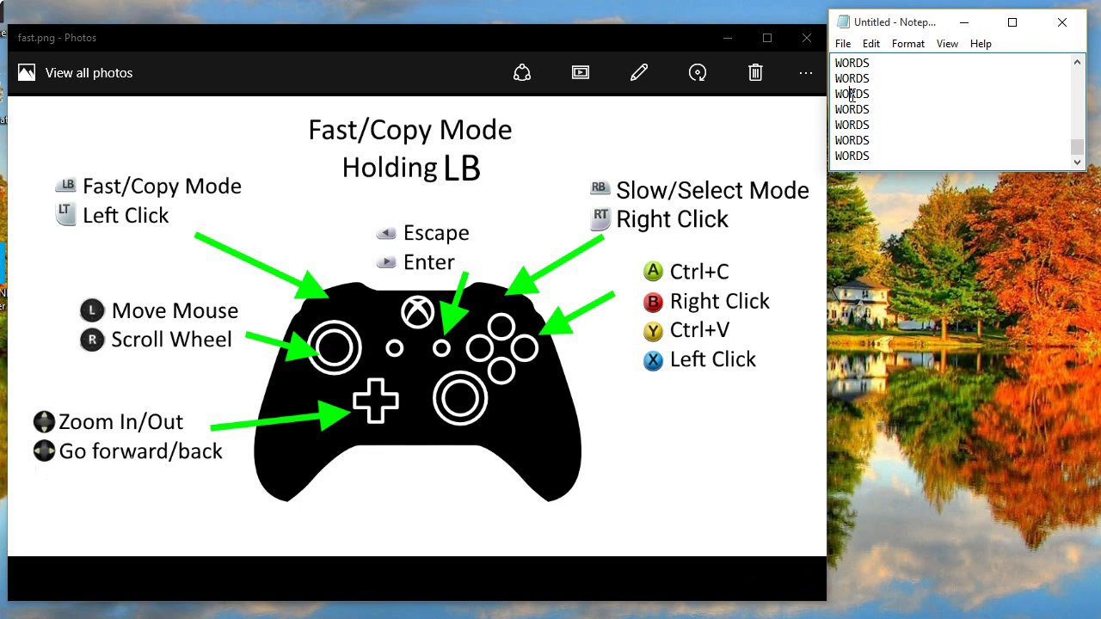
Paste letters into the third line so it reads WORDSRDS, then close Photos.
key(ctrl+v)
scroll(852, 155, up, 1)
click(804, 34)
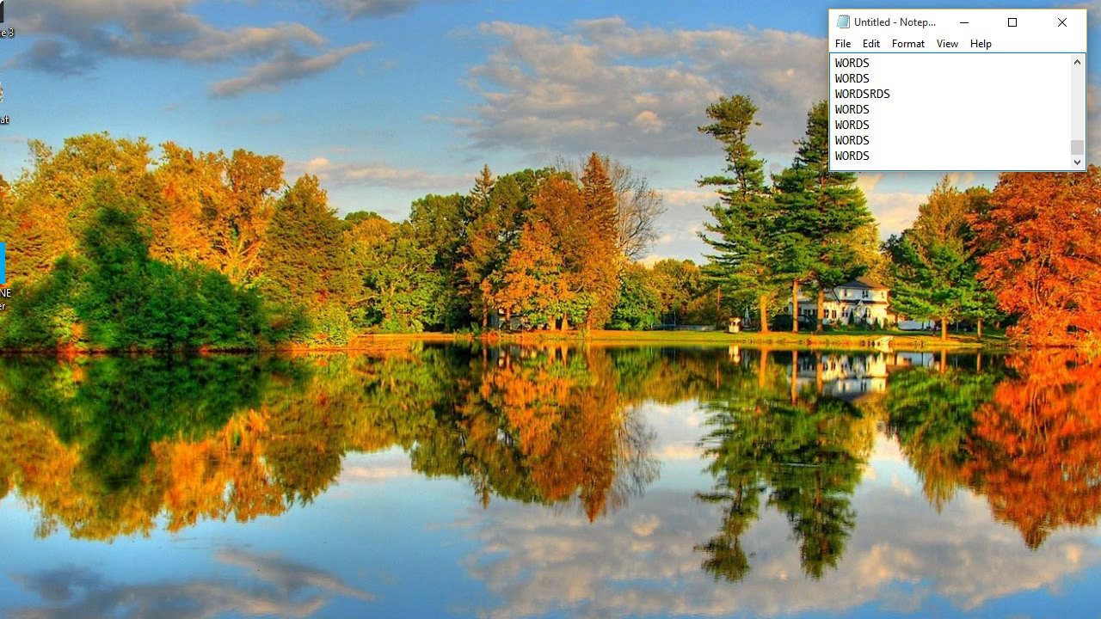
Switch back to JoyToKey with Alt+Tab and open its File(F) menu.
key(alt+Tab)
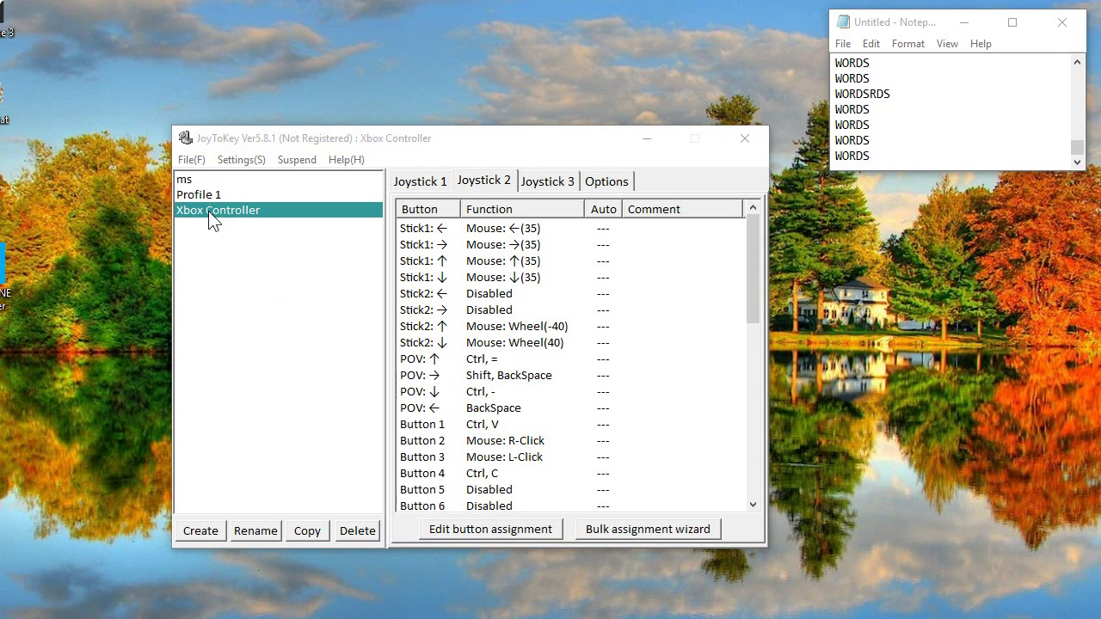
click(193, 161)
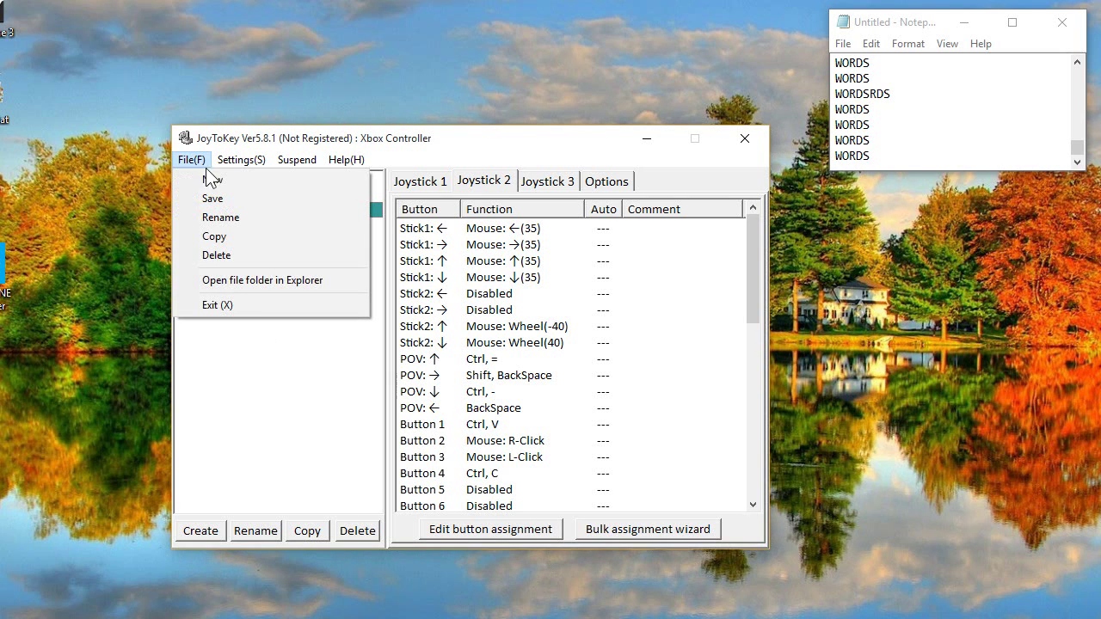
click(265, 286)
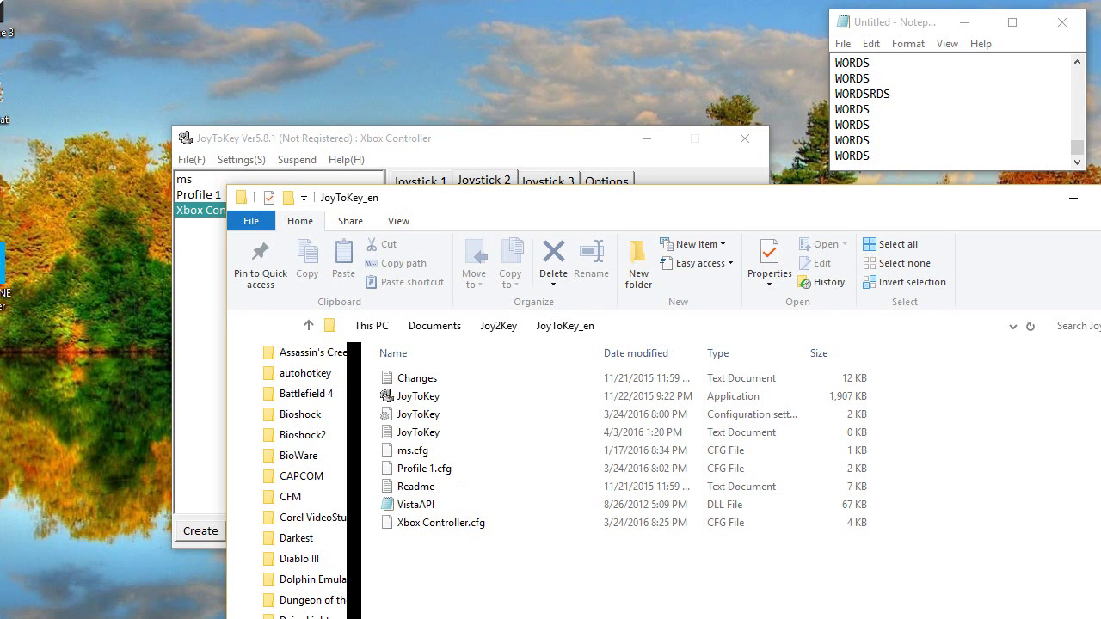
key(alt+F4)
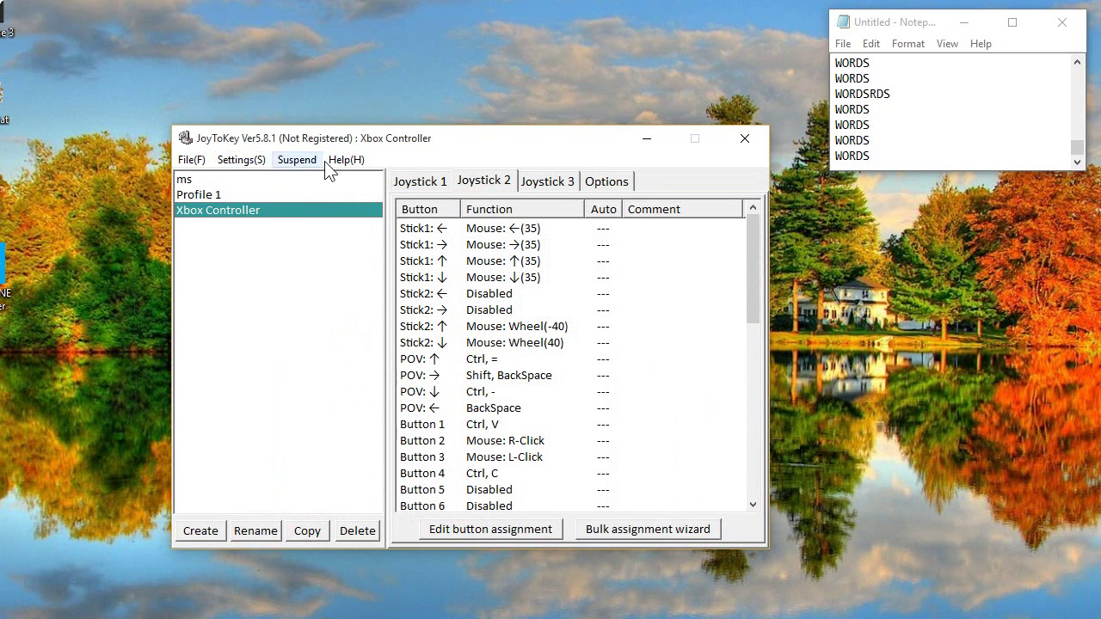
click(297, 162)
mouse_move(254, 164)
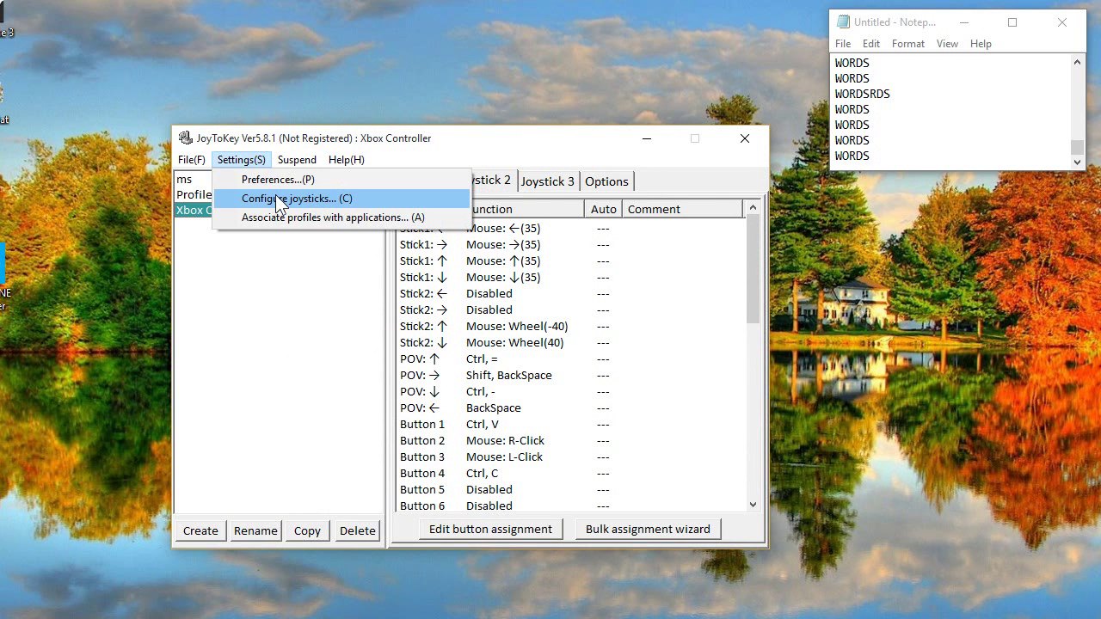
click(276, 196)
click(419, 154)
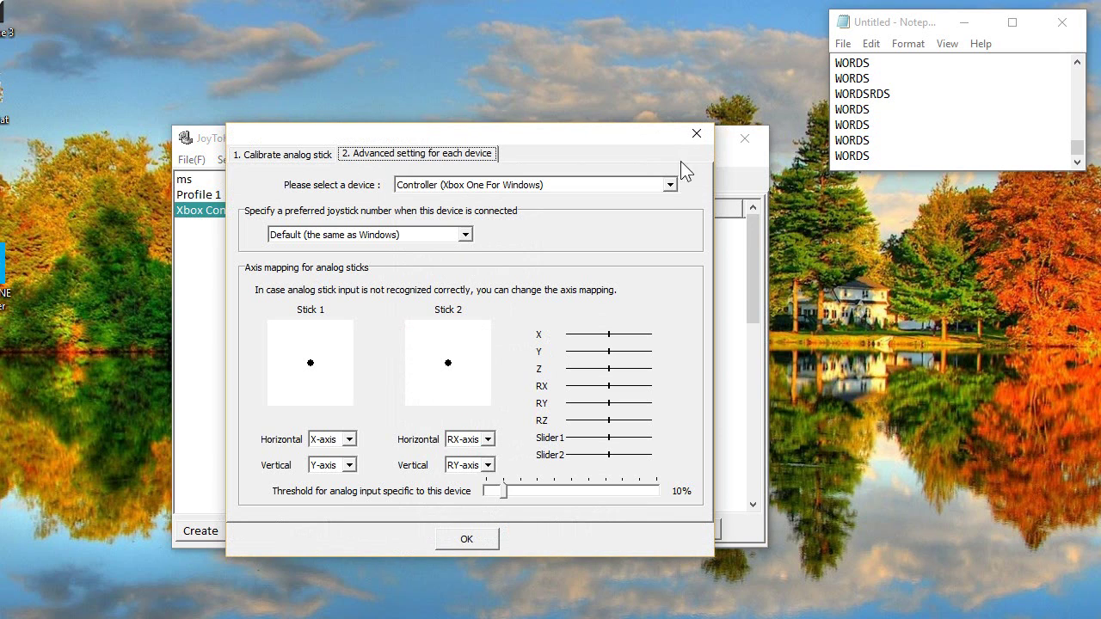
click(557, 183)
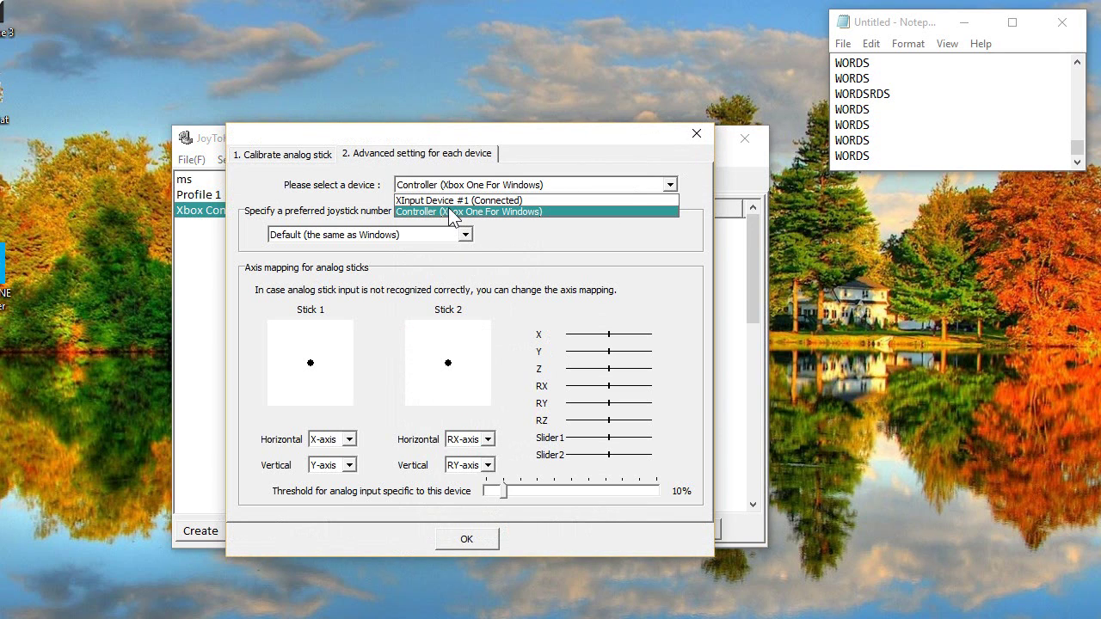
click(451, 213)
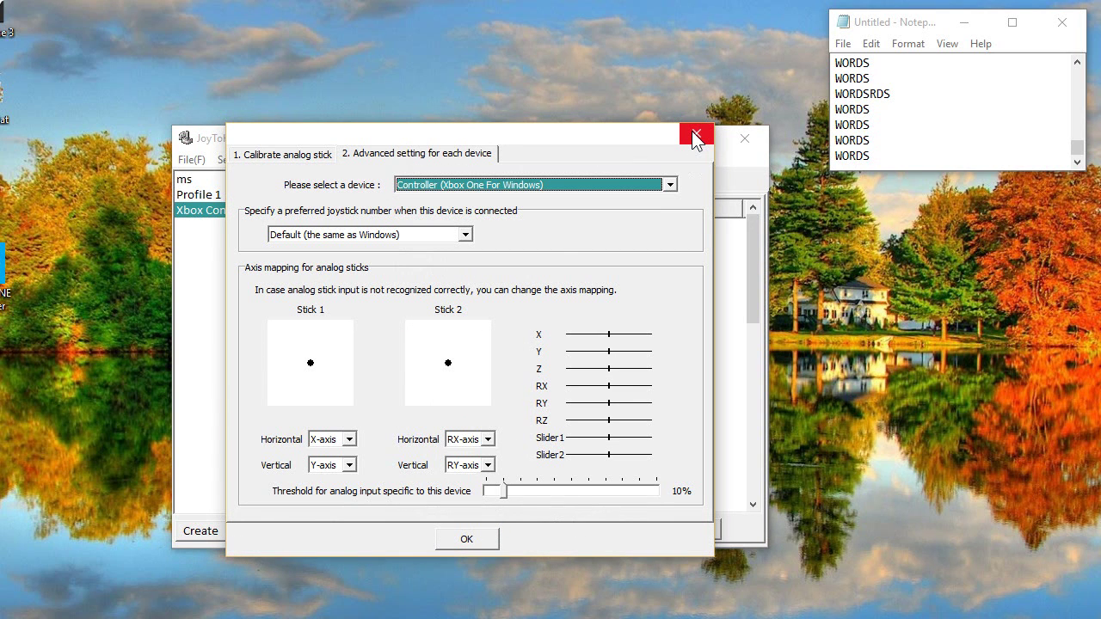
click(695, 138)
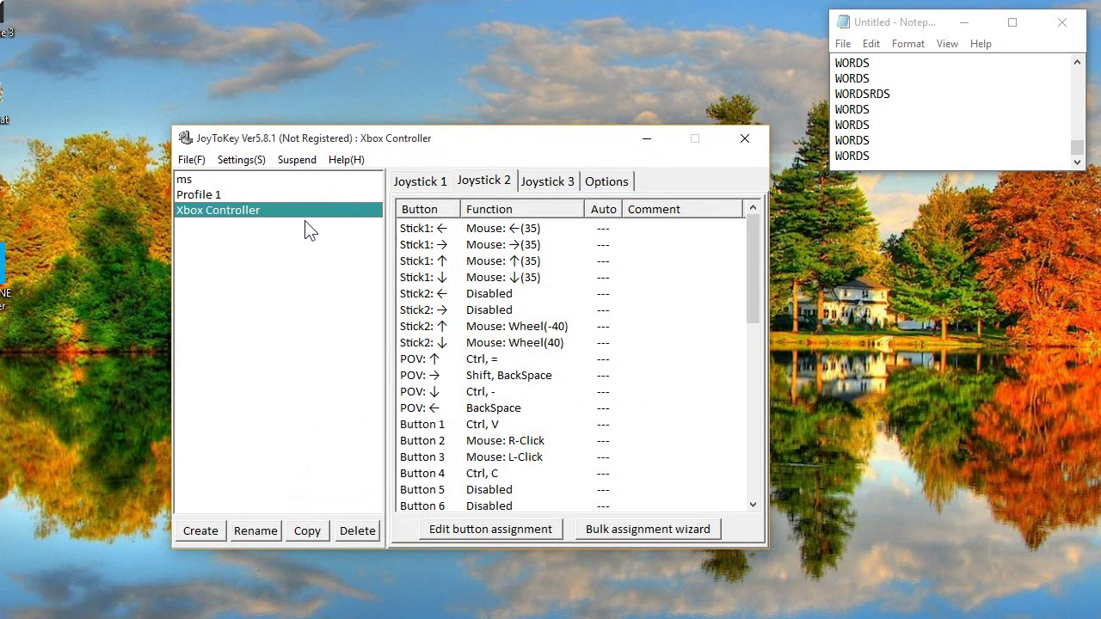
On Joystick 1, set Button 5's Special SHIFT function to Joystick 2 and confirm with OK.
click(402, 182)
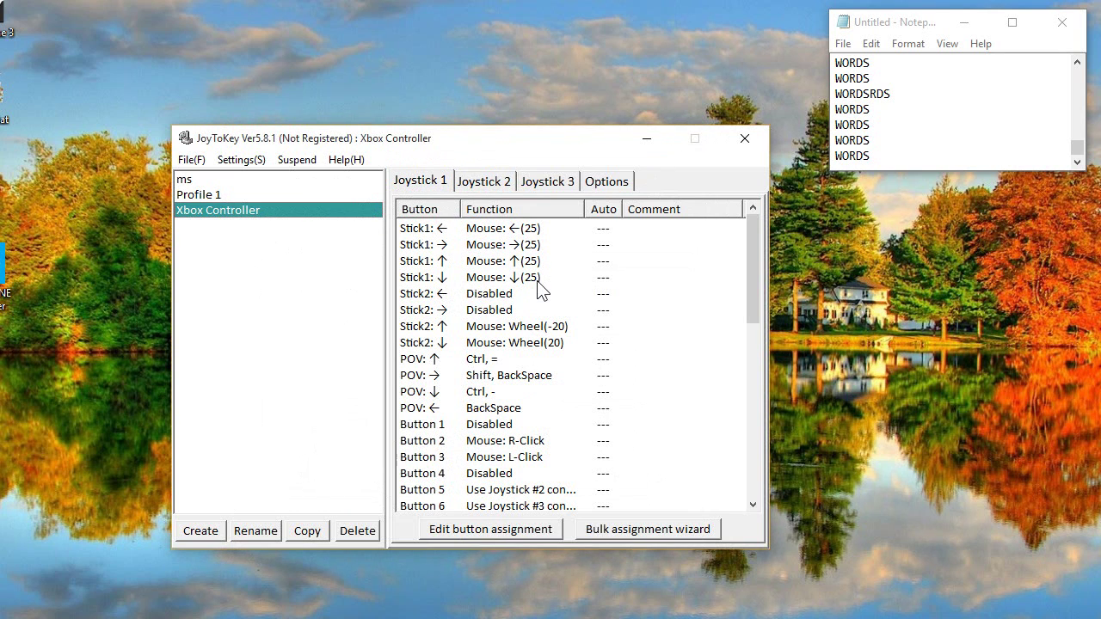
scroll(541, 288, down, 4)
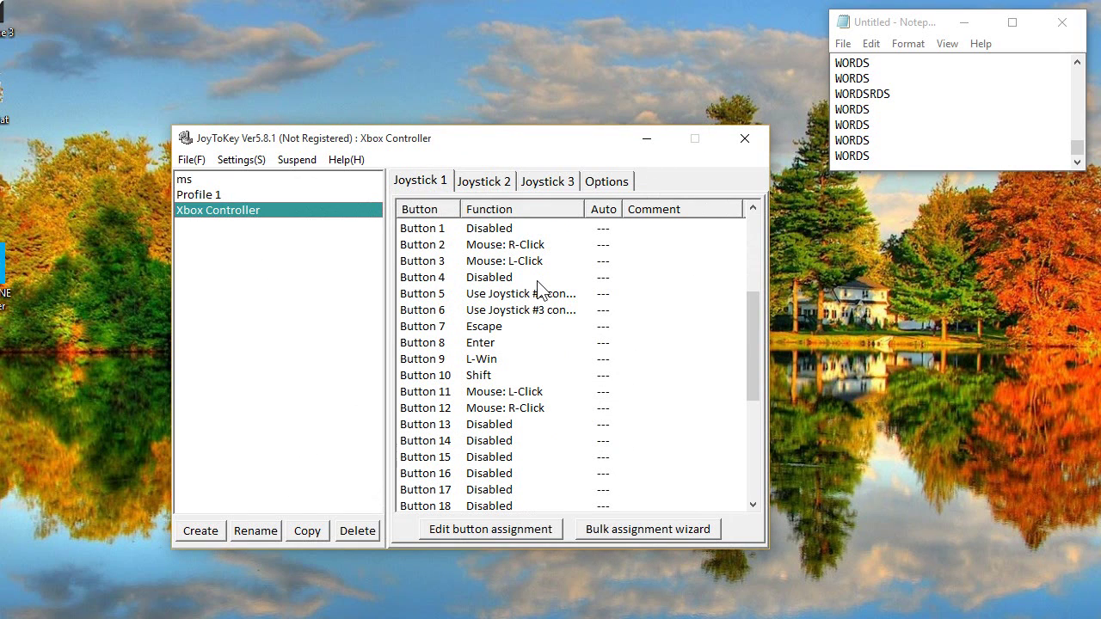
click(441, 298)
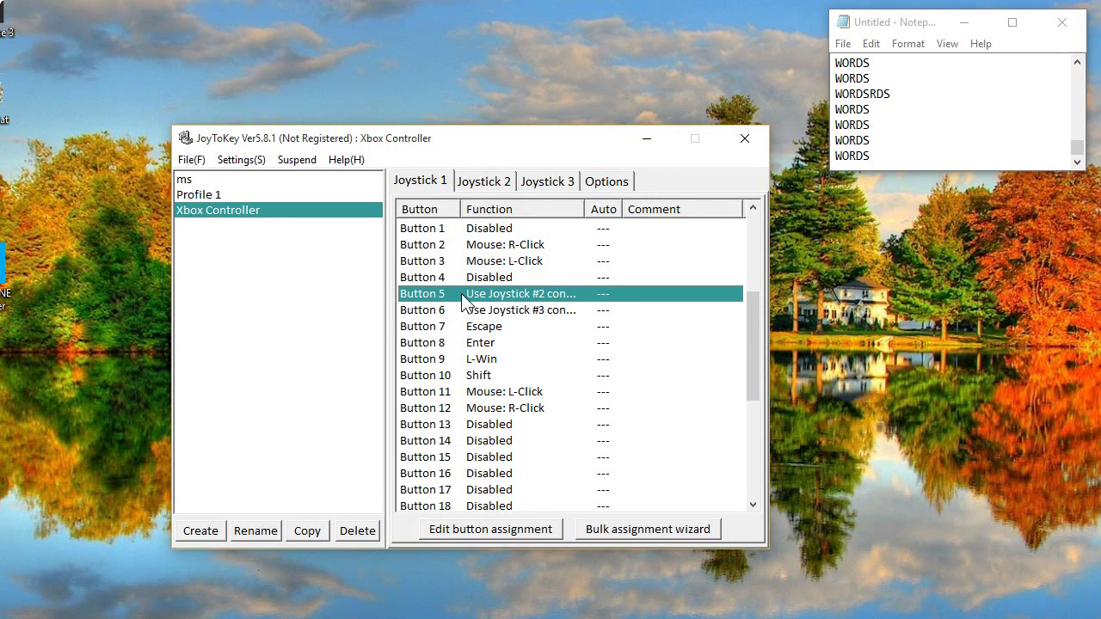
click(466, 312)
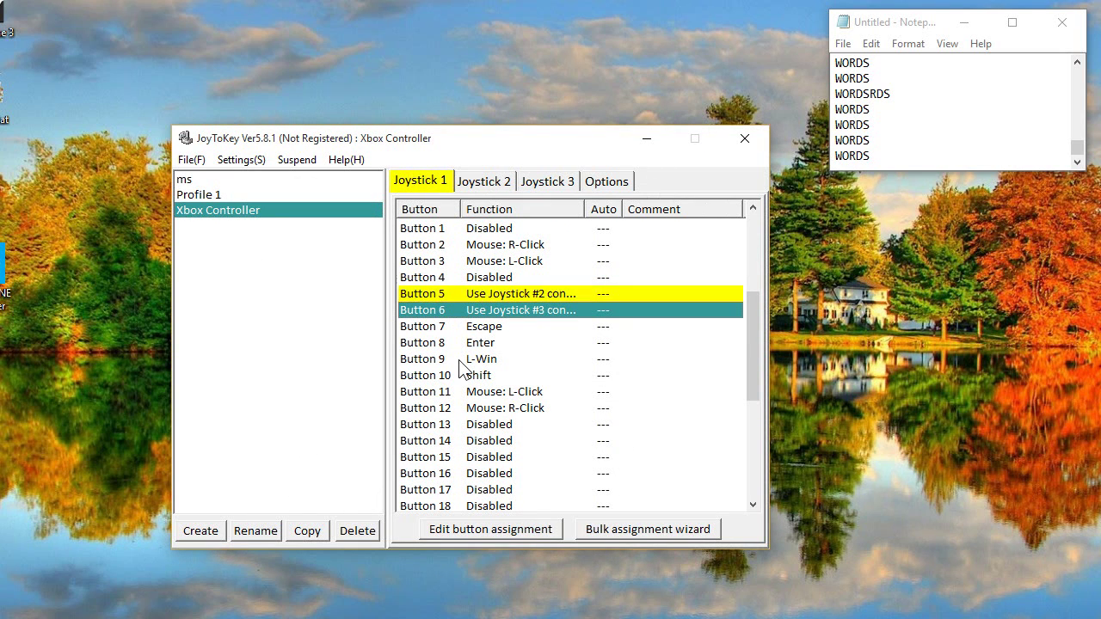
click(462, 329)
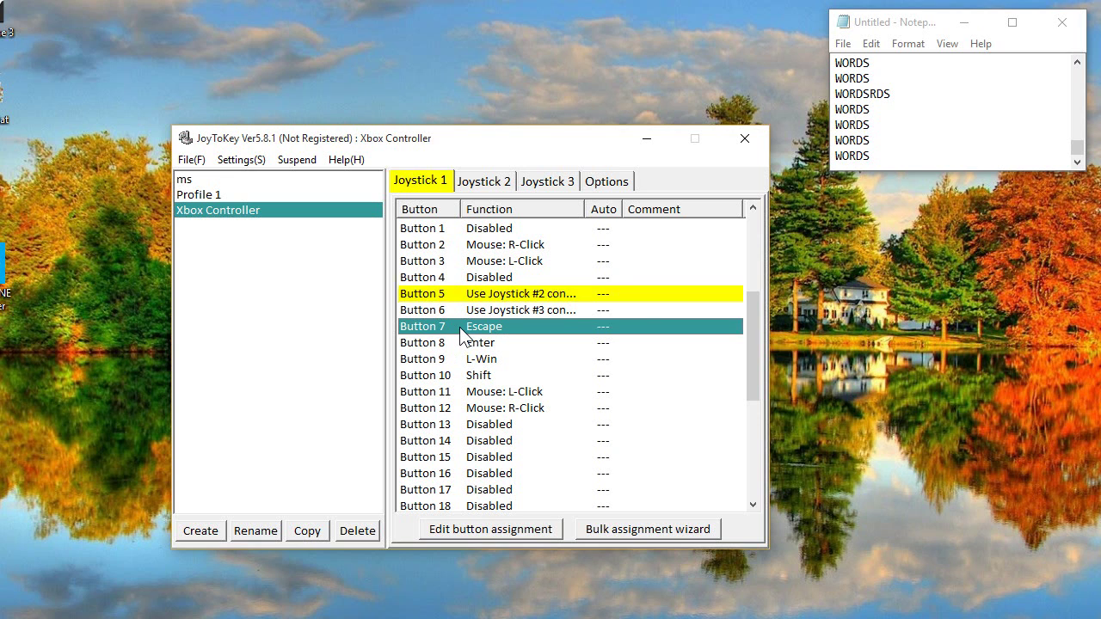
double_click(499, 298)
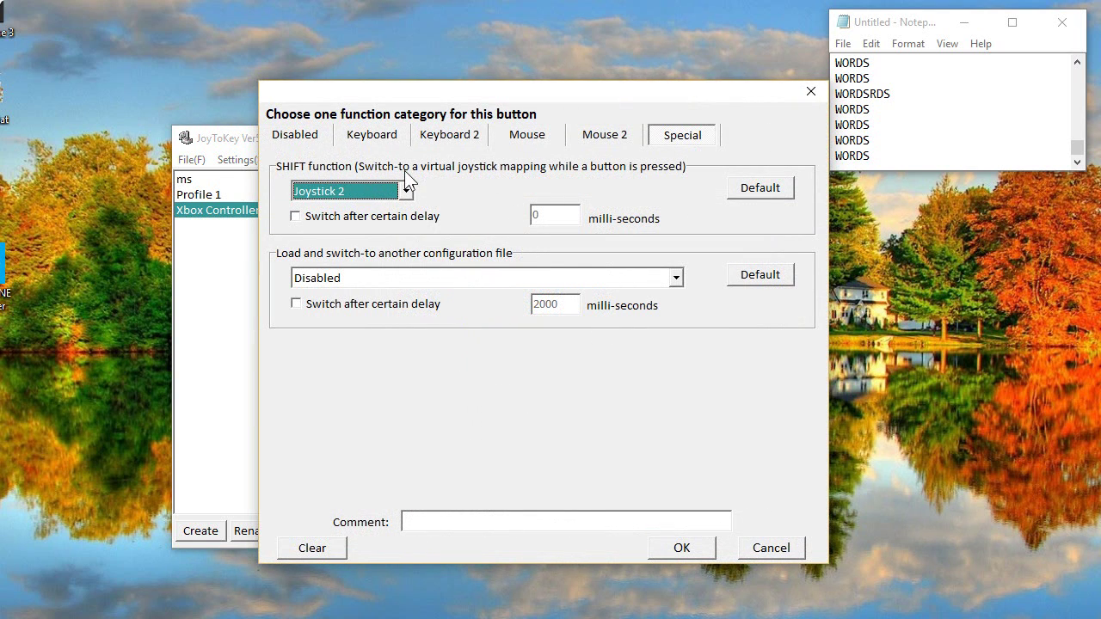
click(408, 196)
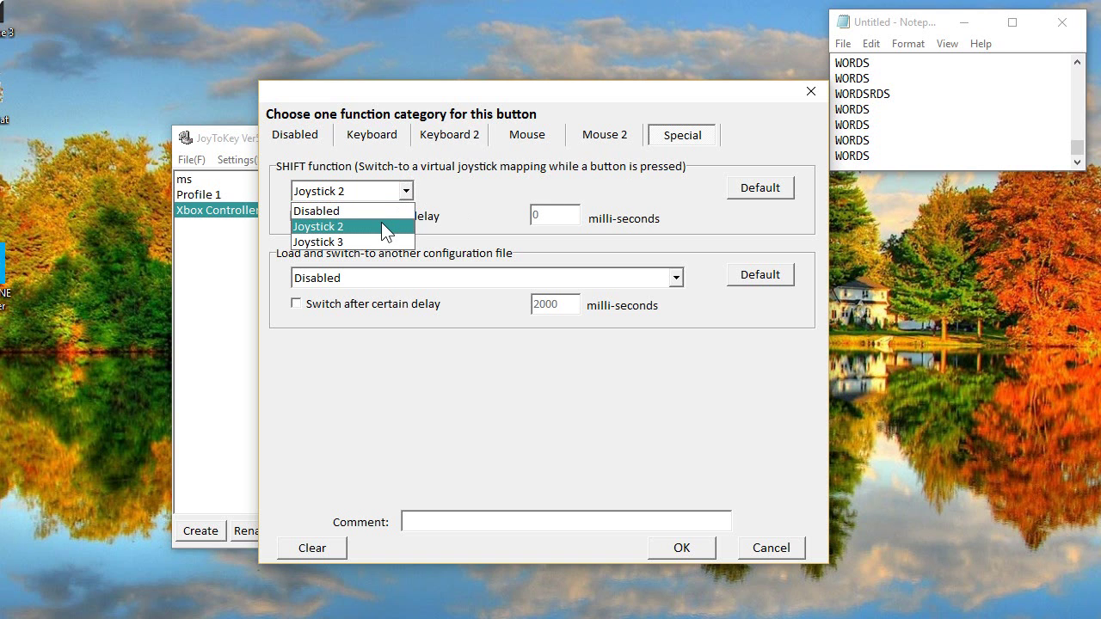
click(386, 229)
click(688, 551)
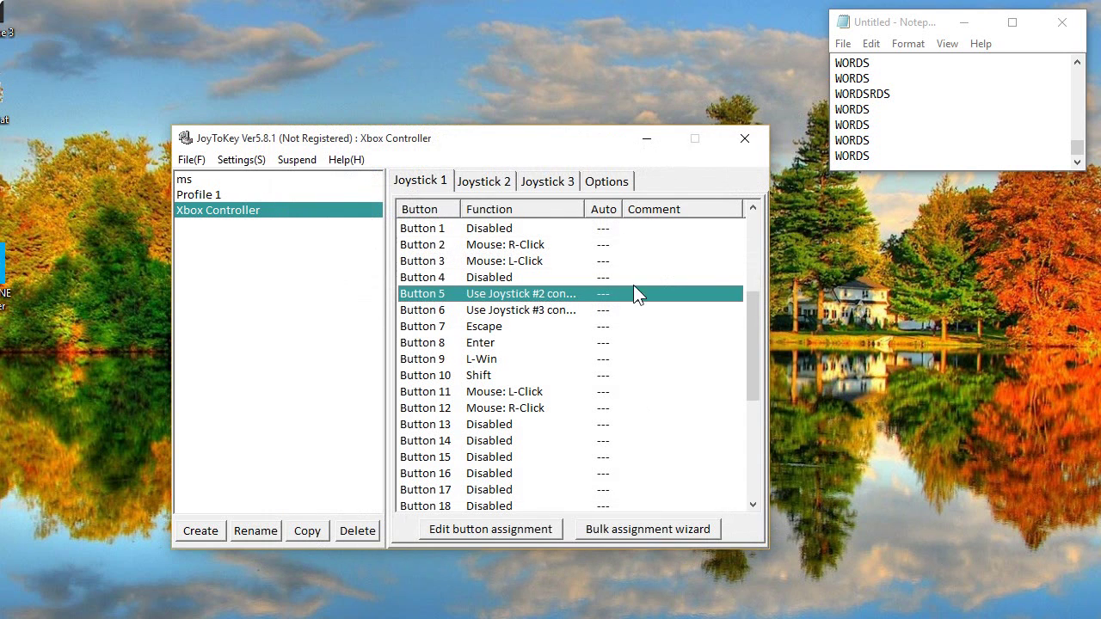
Switch back and forth between the Joystick 1 and Joystick 2 mappings to compare them.
click(484, 181)
scroll(497, 271, up, 4)
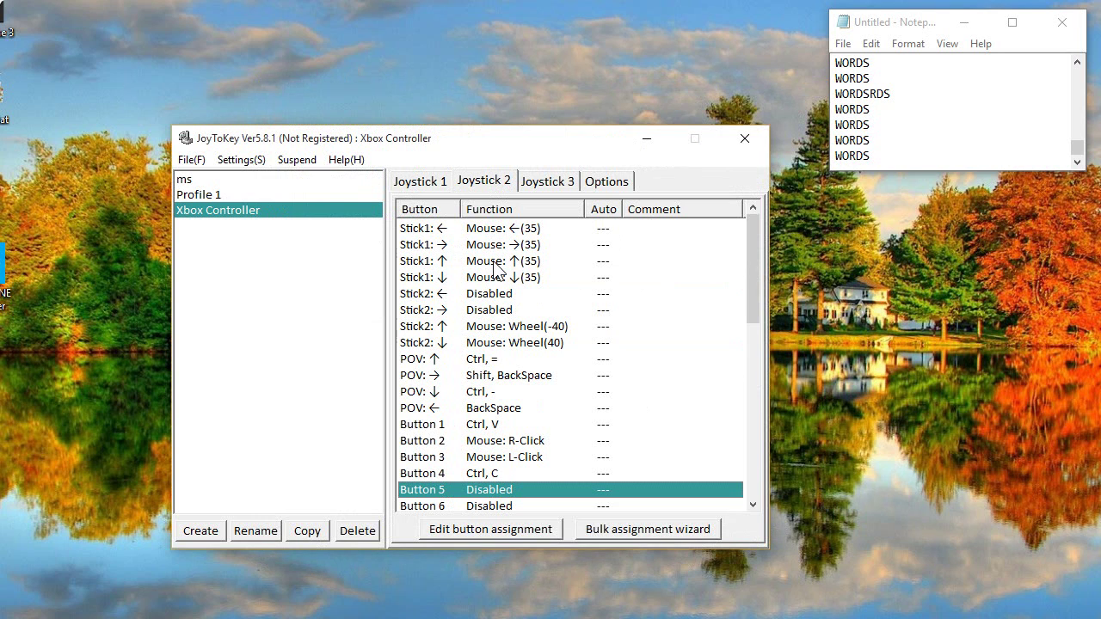
scroll(506, 373, down, 2)
scroll(506, 373, up, 2)
click(427, 185)
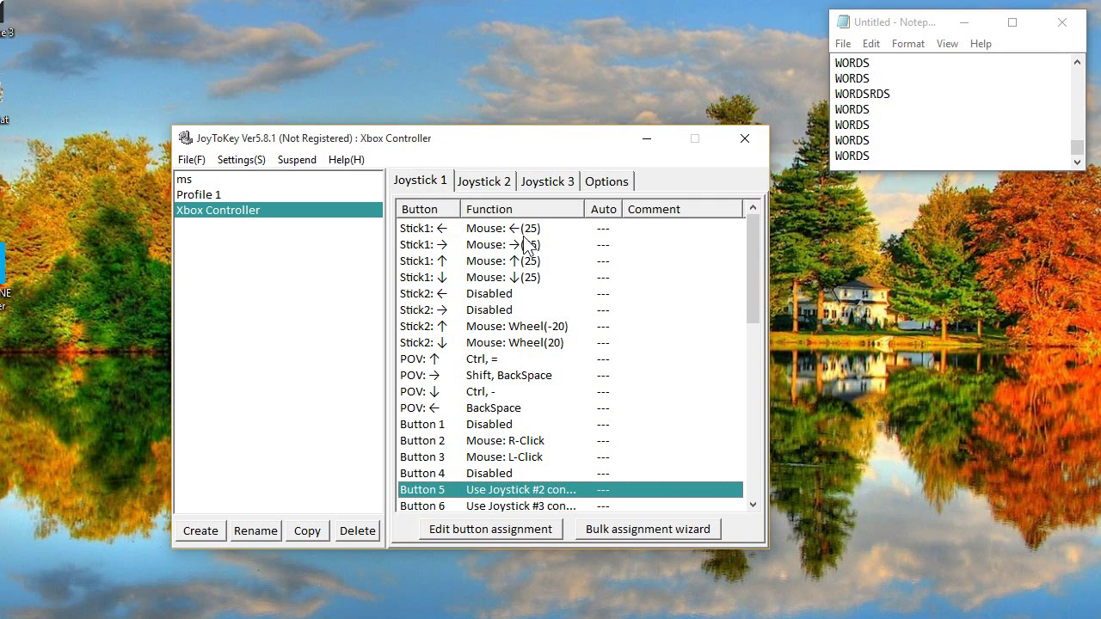
click(484, 183)
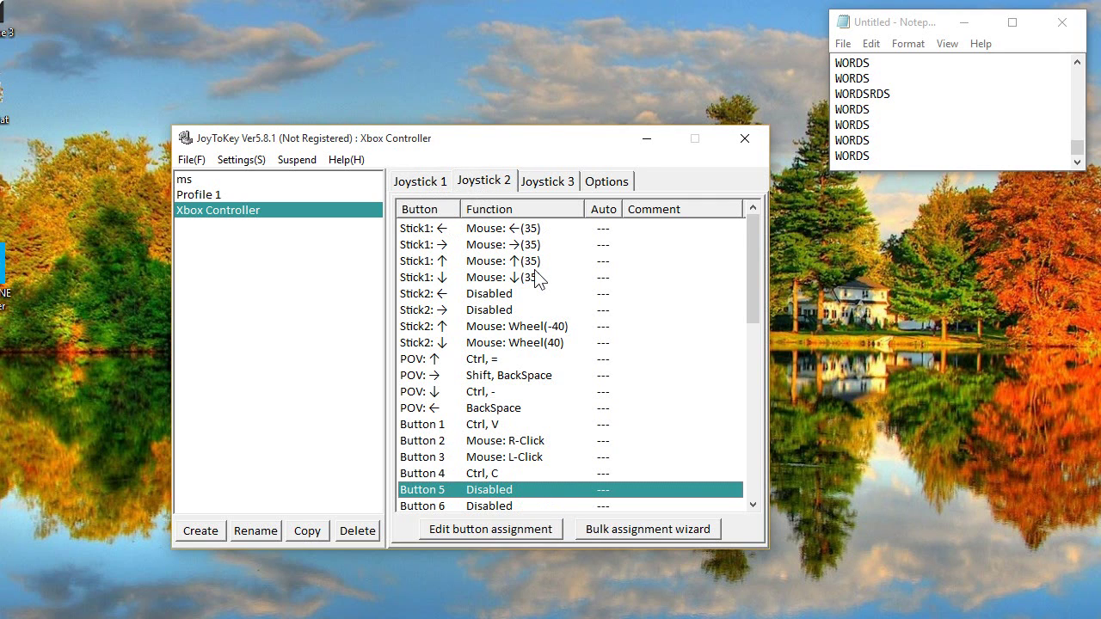
scroll(535, 284, down, 1)
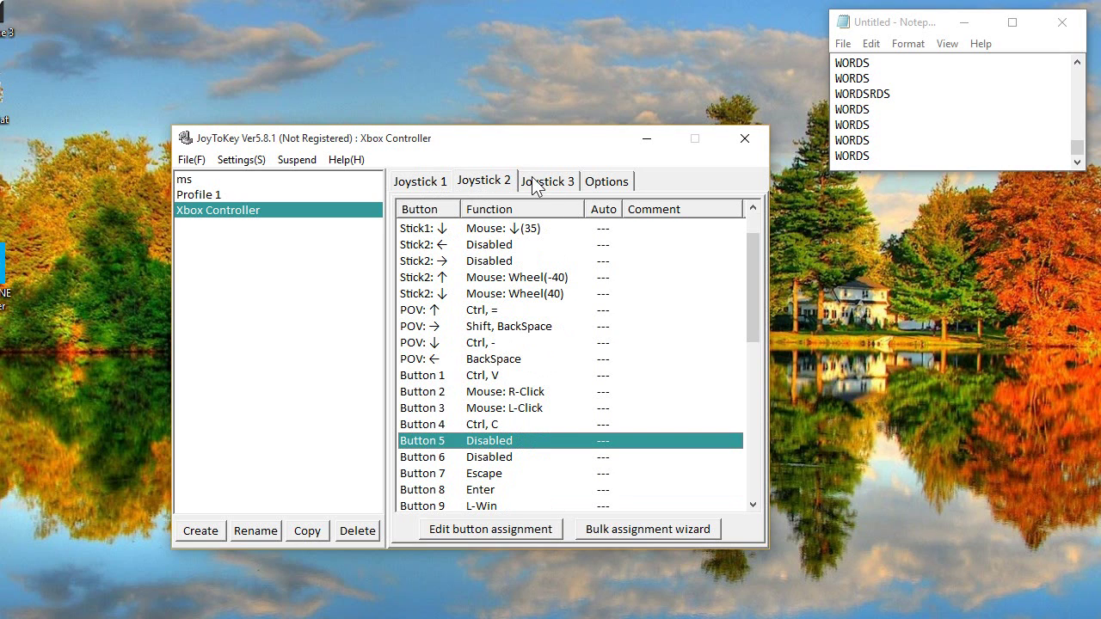
click(418, 184)
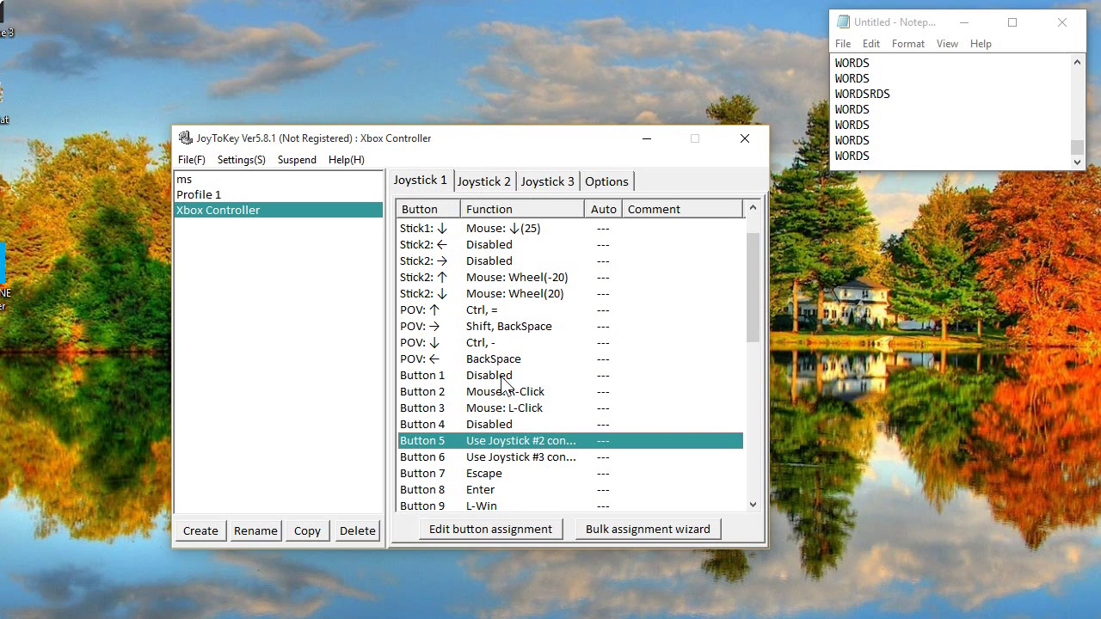
click(496, 185)
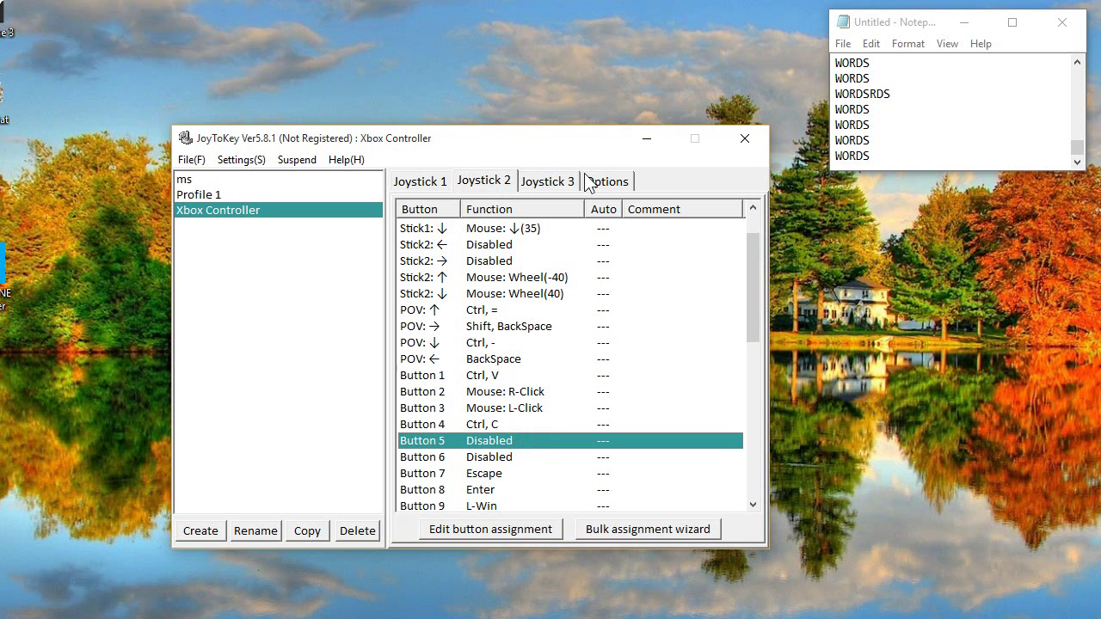
Review Joystick 3's mappings (mouse speed 8, Wheel ±2, Ctrl+A, Ctrl+X), then return to Joystick 1.
click(547, 183)
scroll(492, 246, down, 8)
scroll(517, 279, up, 3)
scroll(517, 285, up, 5)
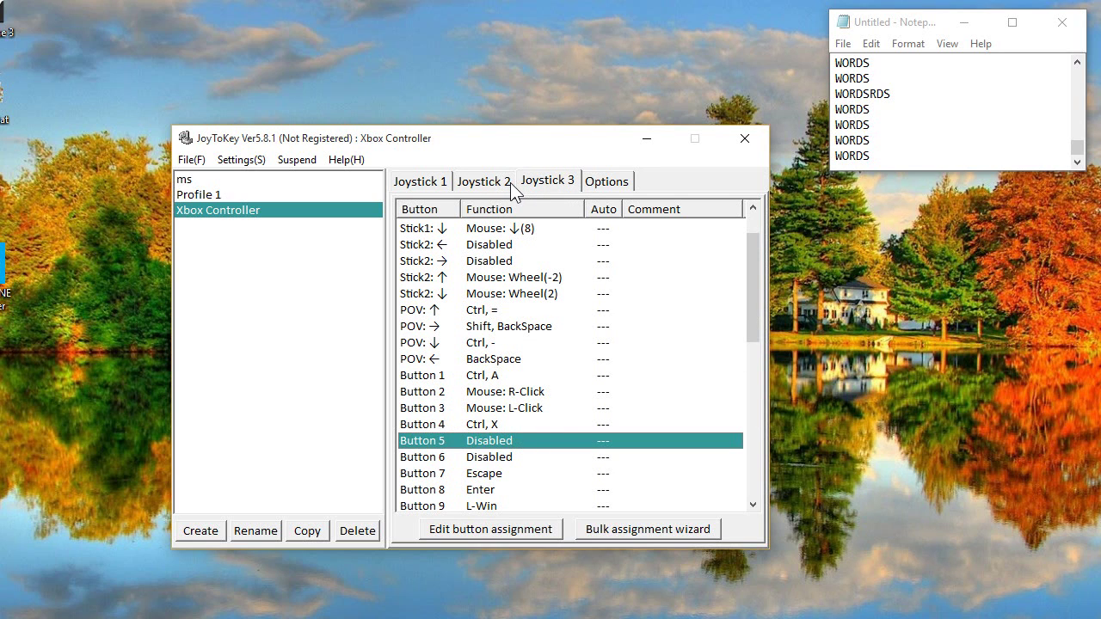
click(445, 182)
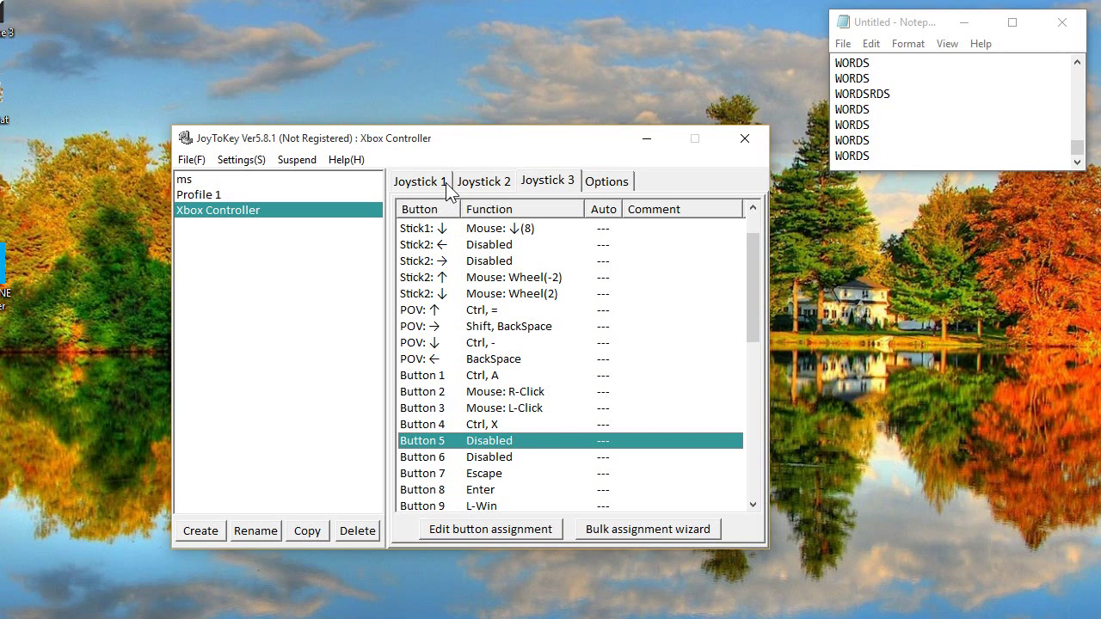